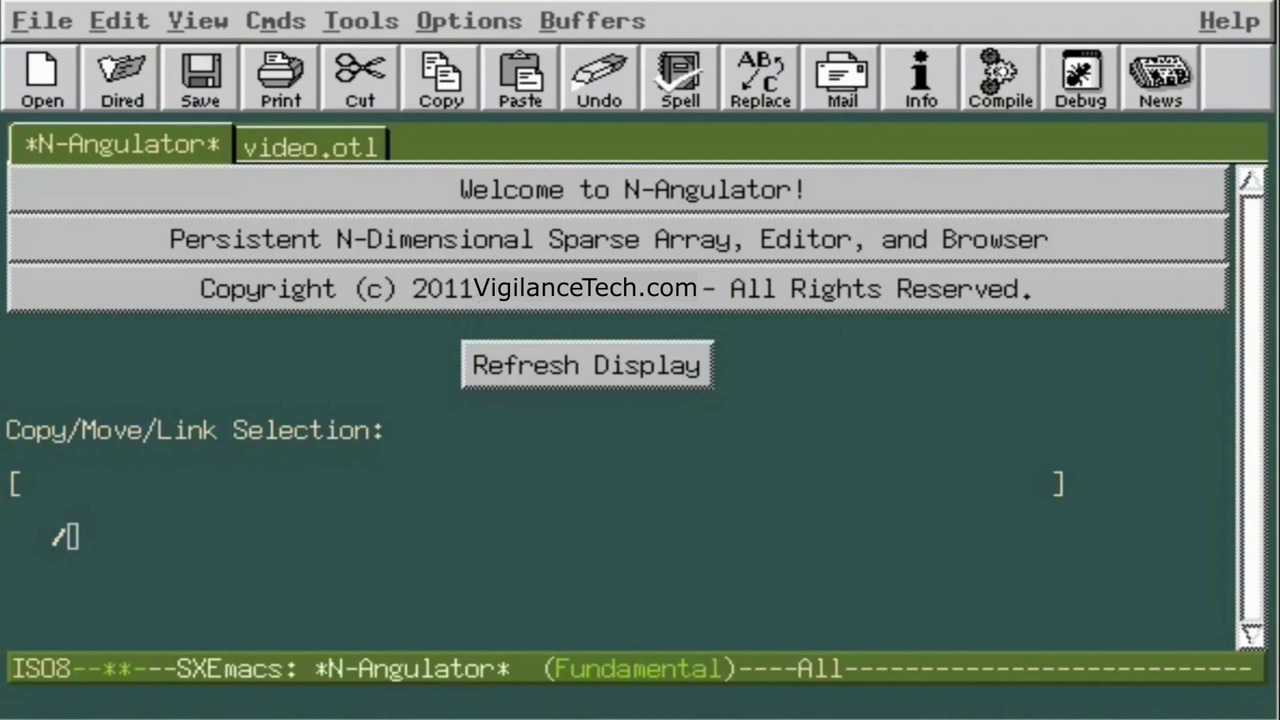
# Set the angle path to /0hopper/ from the root list, switching away from the first pick, thing/.
pyautogui.scroll(-3, 300, 694)
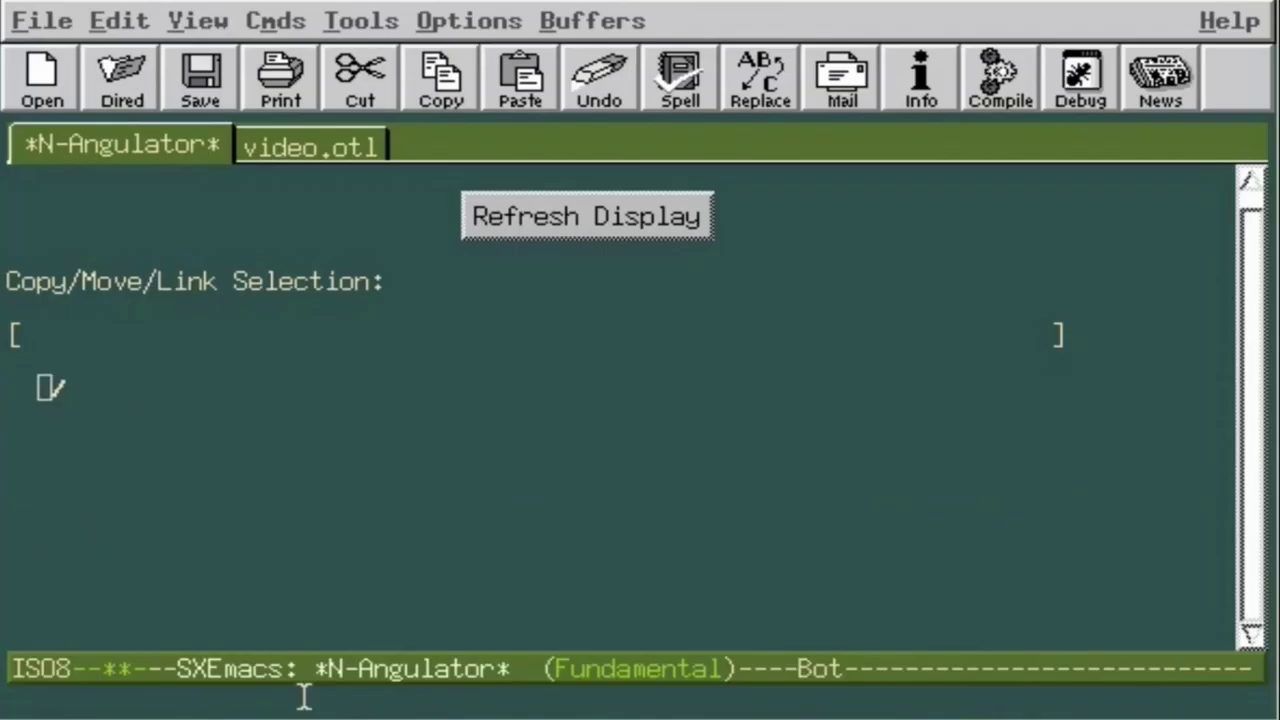
pyautogui.click(45, 391)
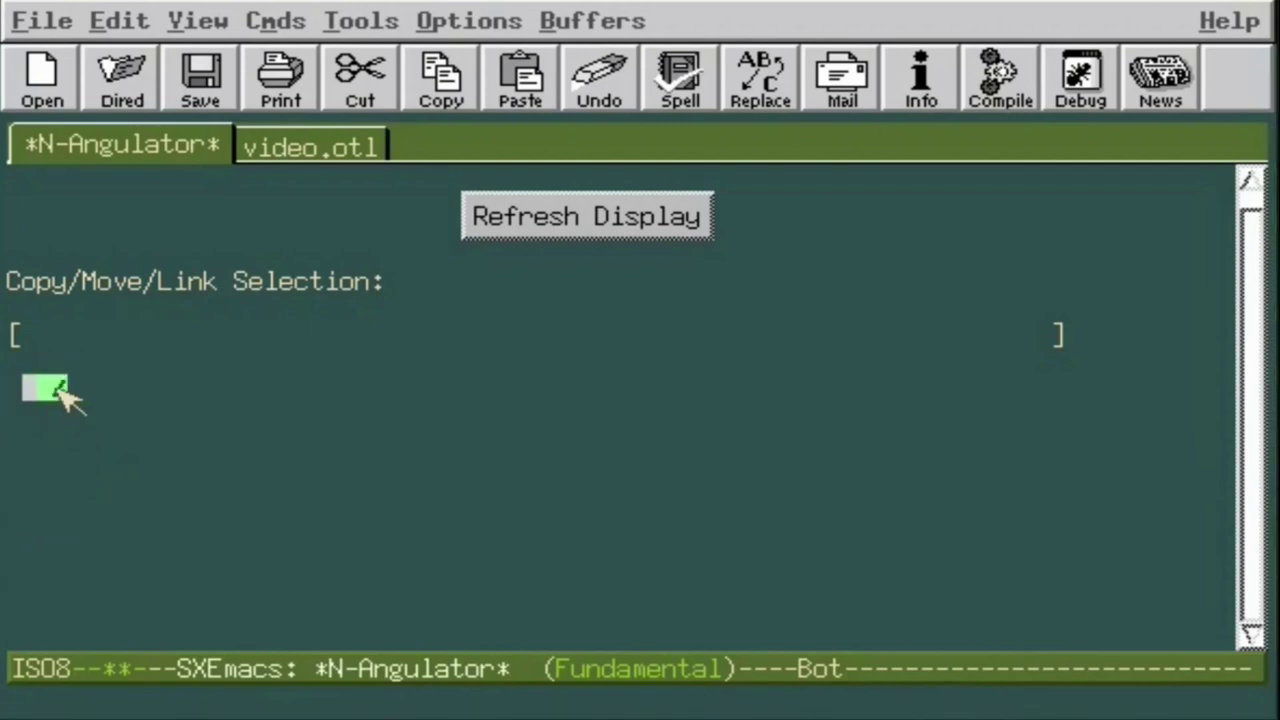
pyautogui.click(46, 396)
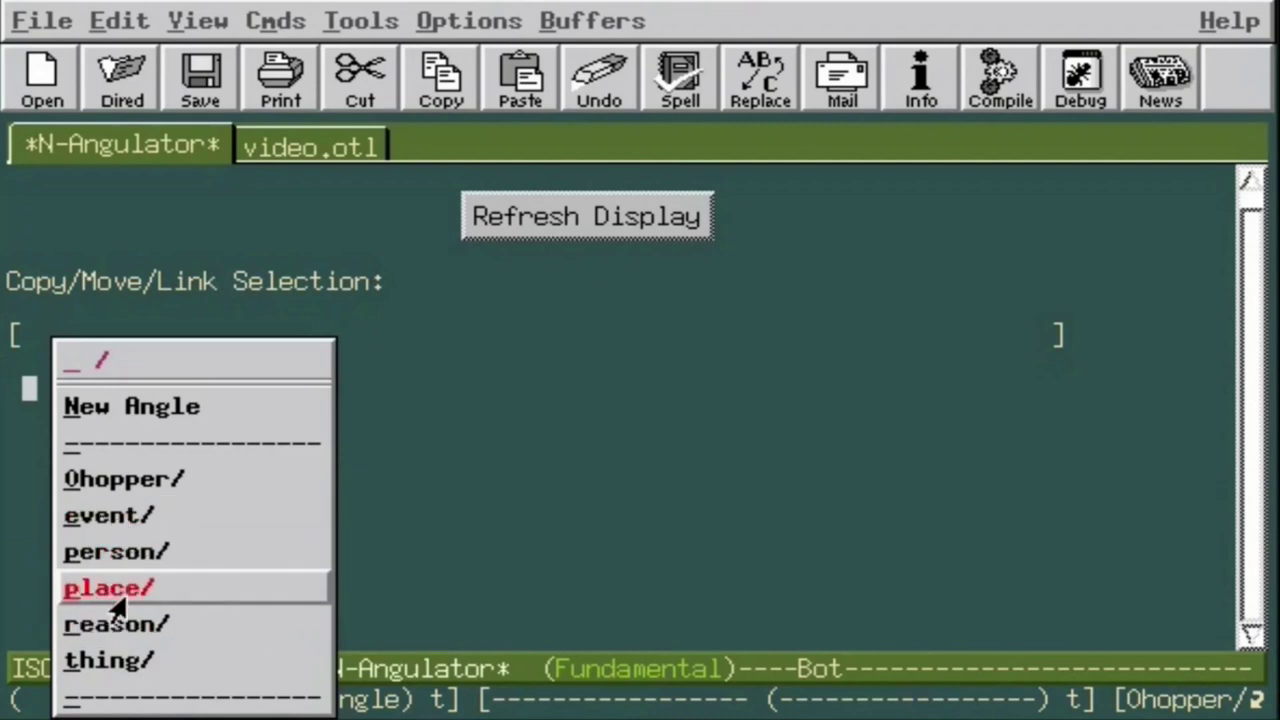
pyautogui.click(214, 676)
pyautogui.click(40, 388)
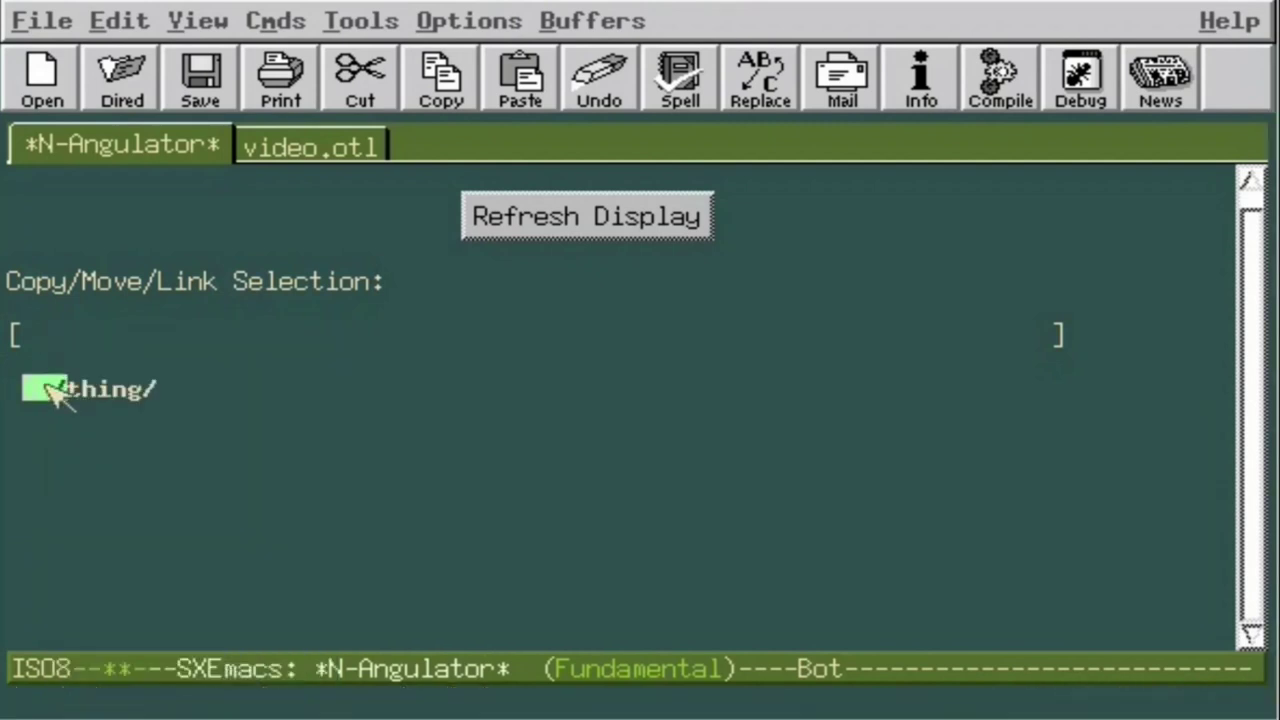
pyautogui.click(82, 478)
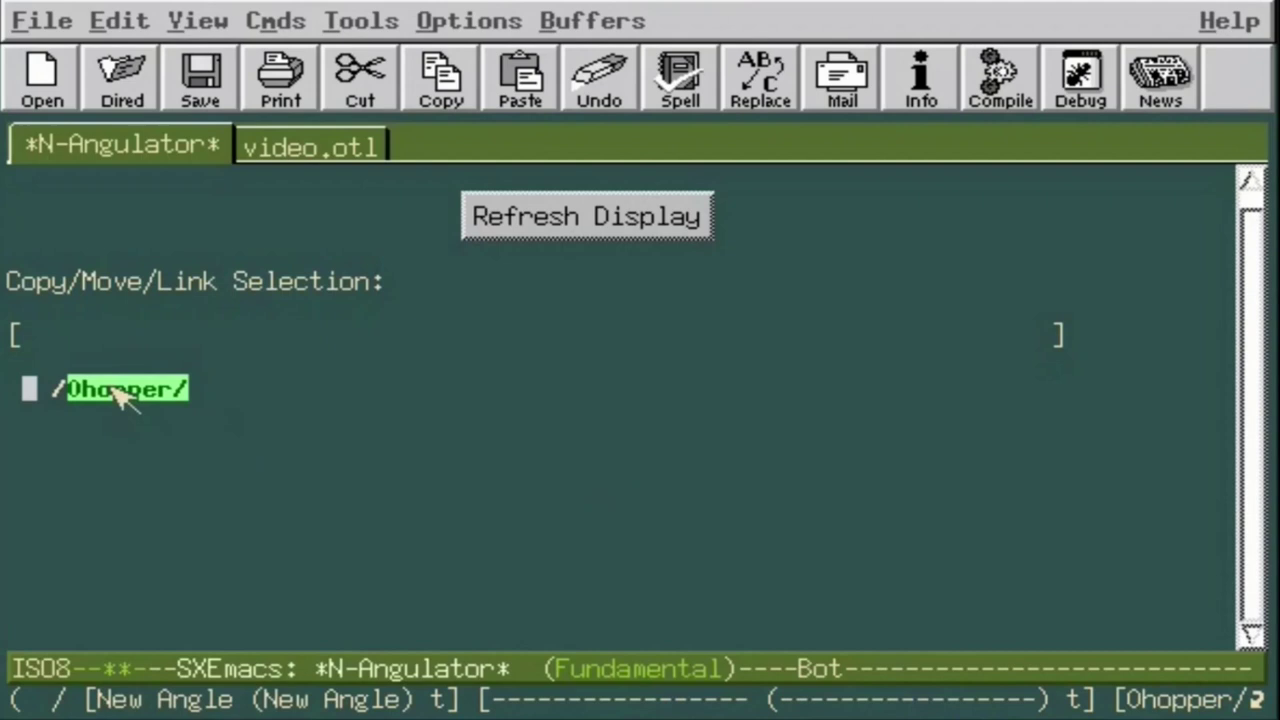
pyautogui.click(115, 390)
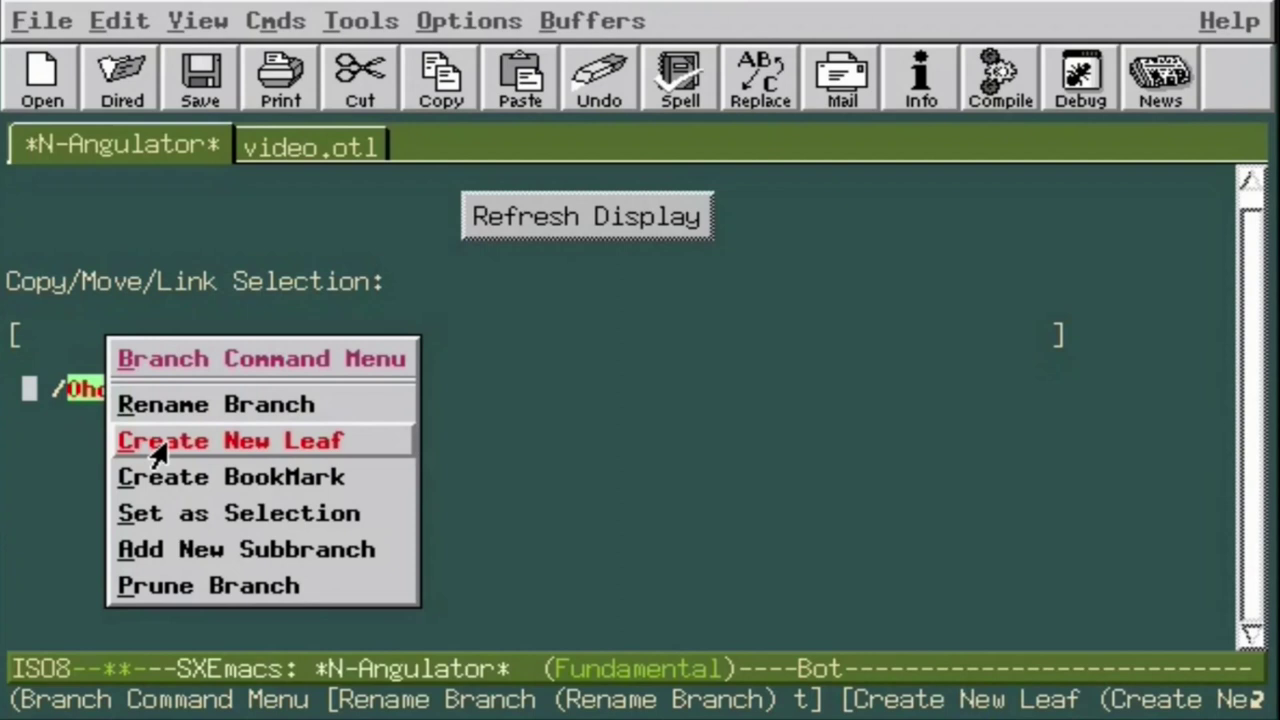
pyautogui.click(490, 443)
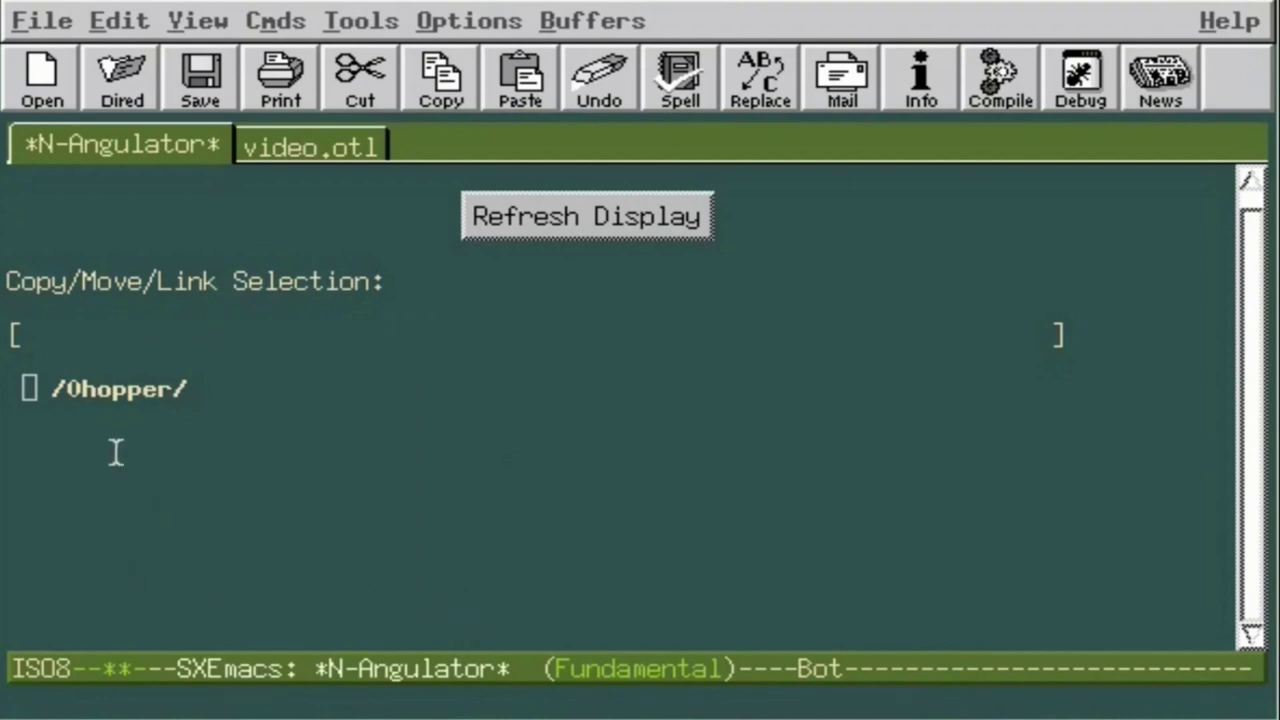
# Extend /0hopper/ to the 2009 11 07 NTT .docx leaf and bring up its Leaf Command Menu.
pyautogui.click(125, 393)
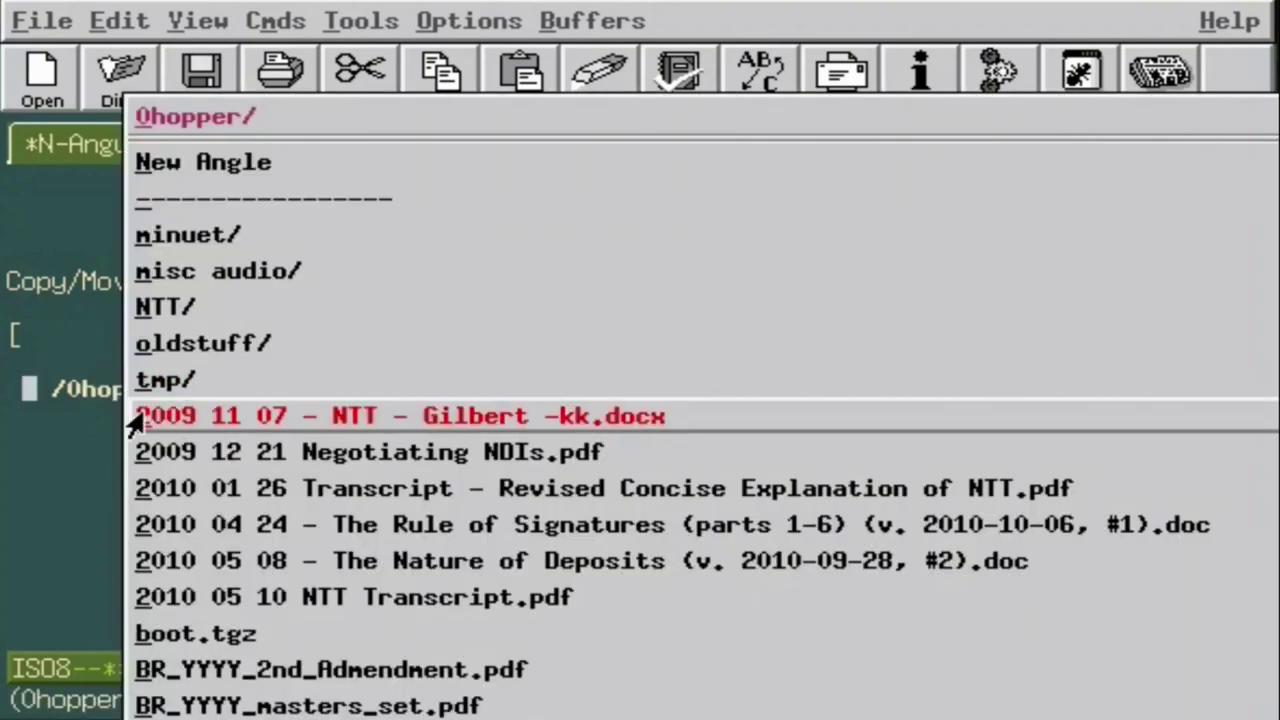
pyautogui.click(138, 428)
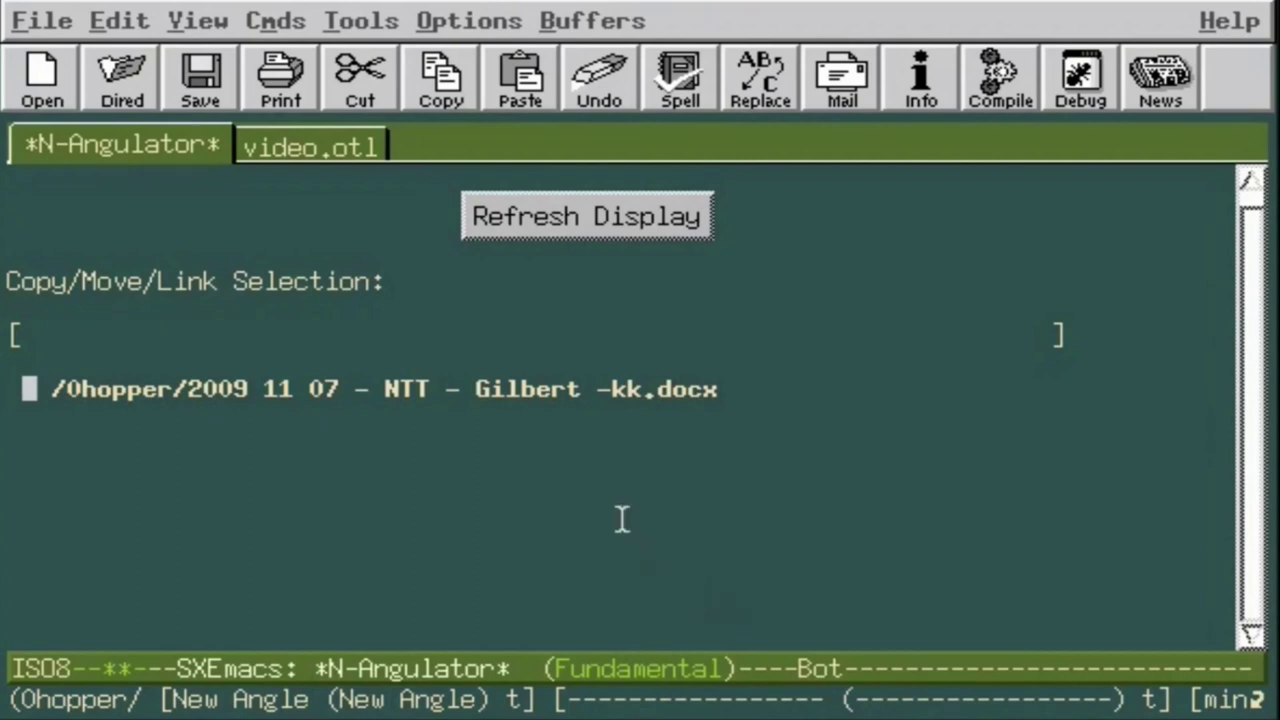
pyautogui.click(533, 390)
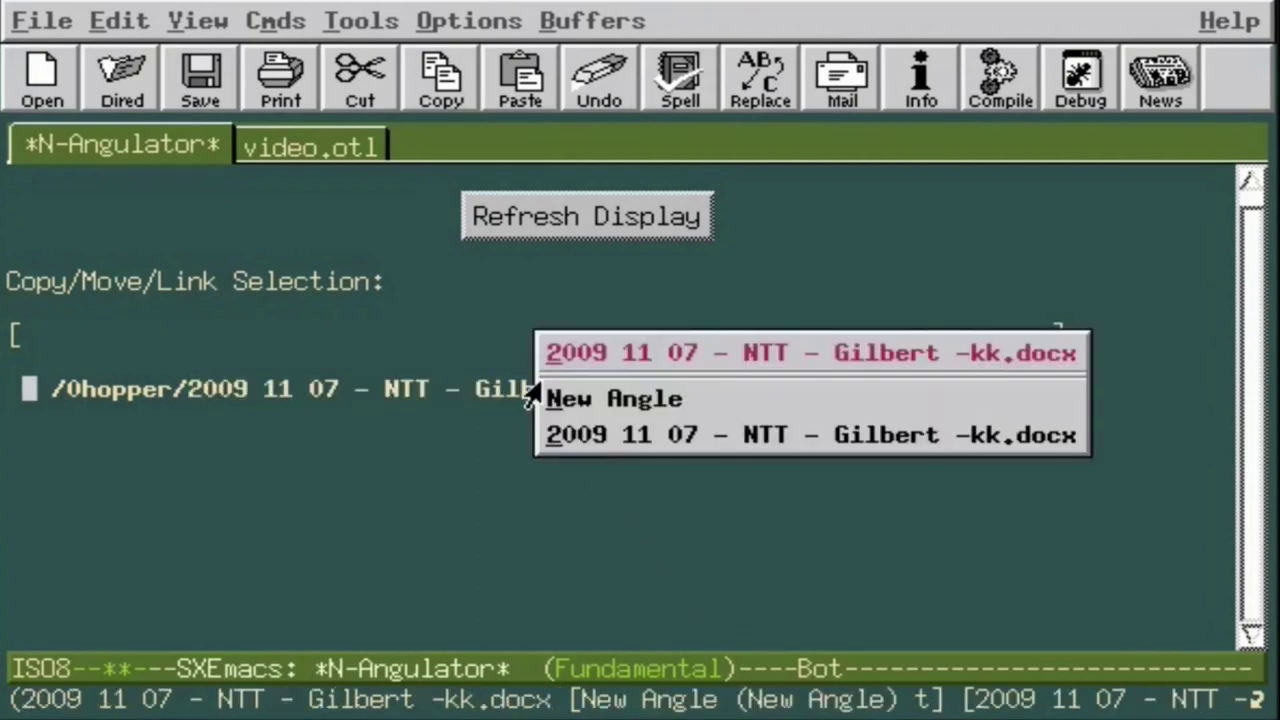
pyautogui.click(409, 476)
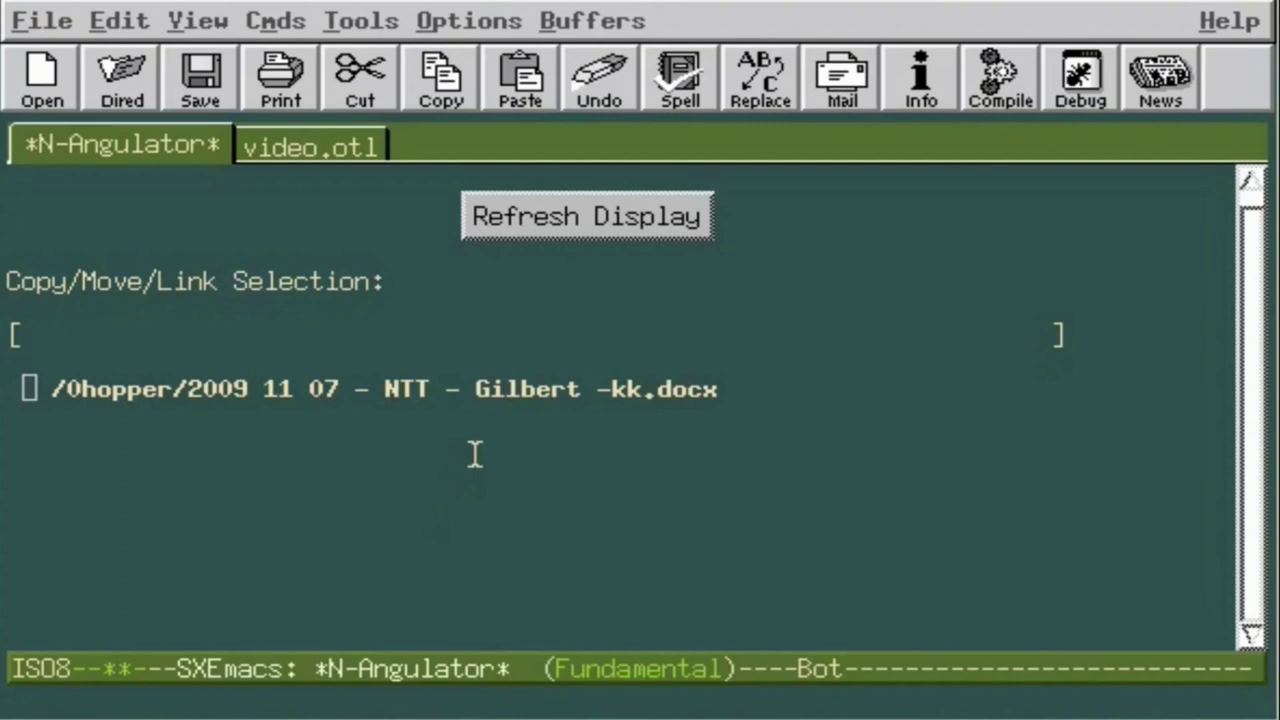
pyautogui.click(508, 392)
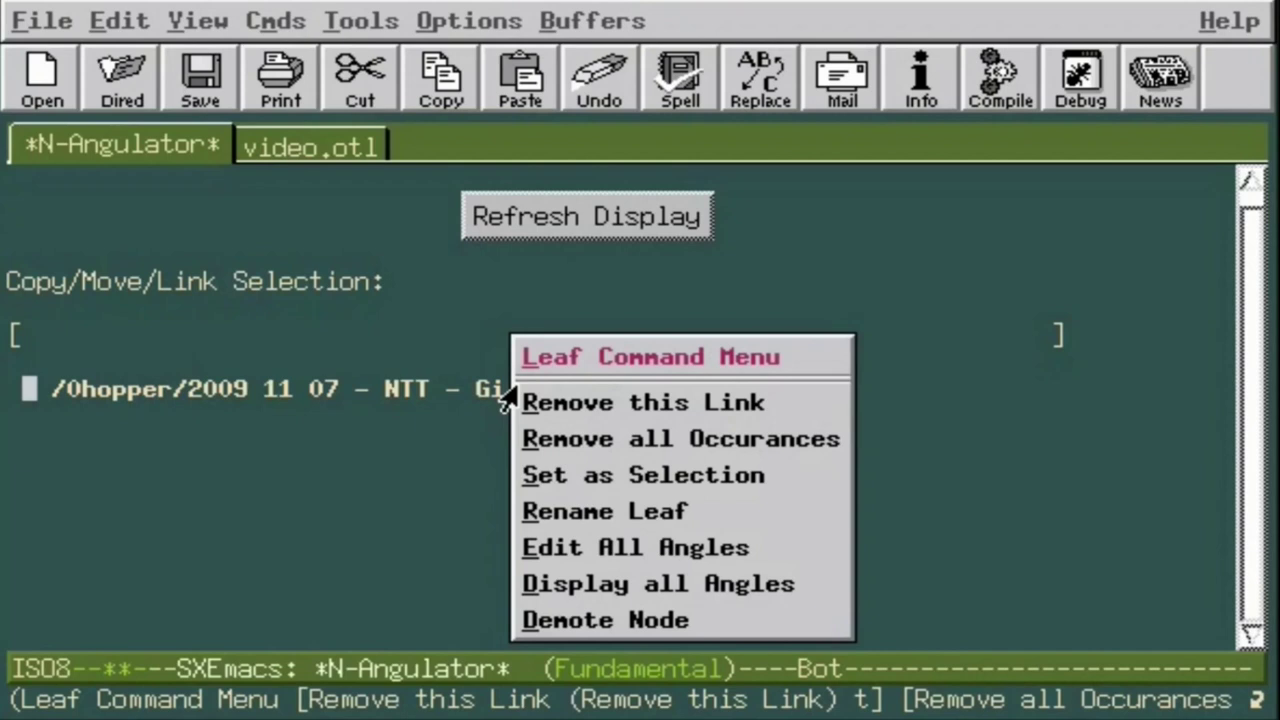
# Add a New Angle line for the 2009 11 07 NTT .docx file, leaving its '/' path unchosen.
pyautogui.click(450, 420)
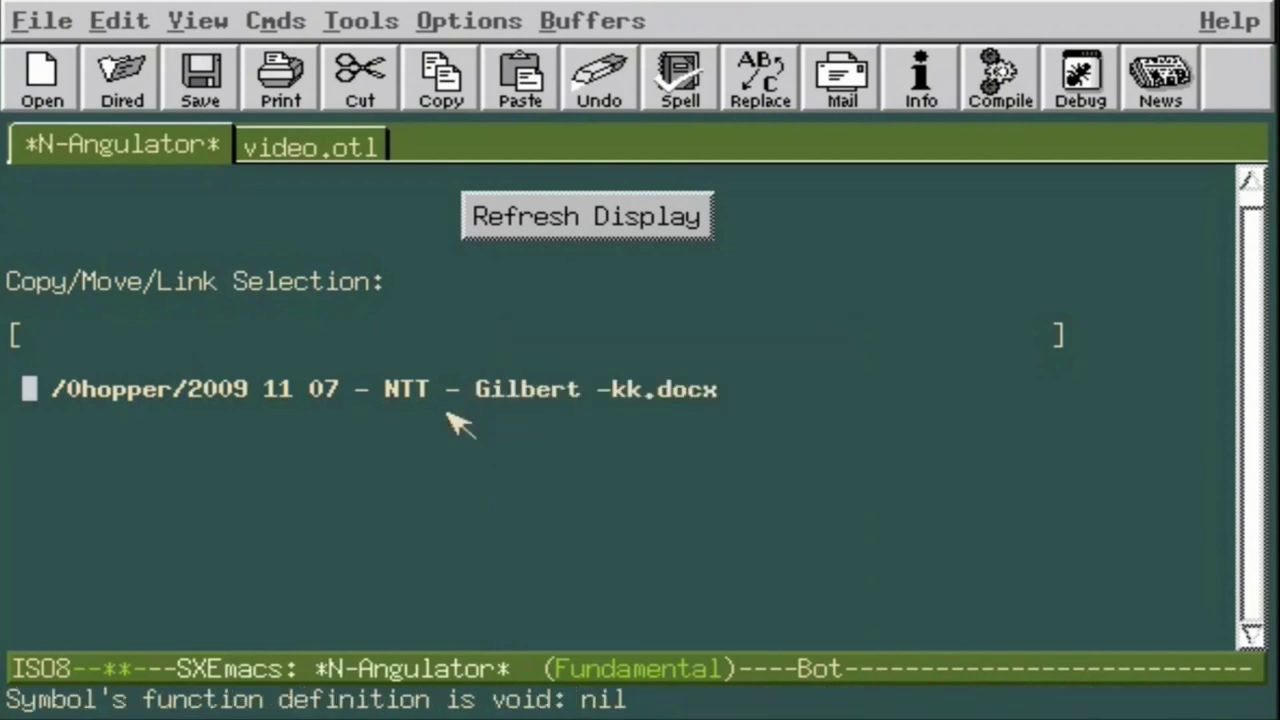
pyautogui.click(474, 403)
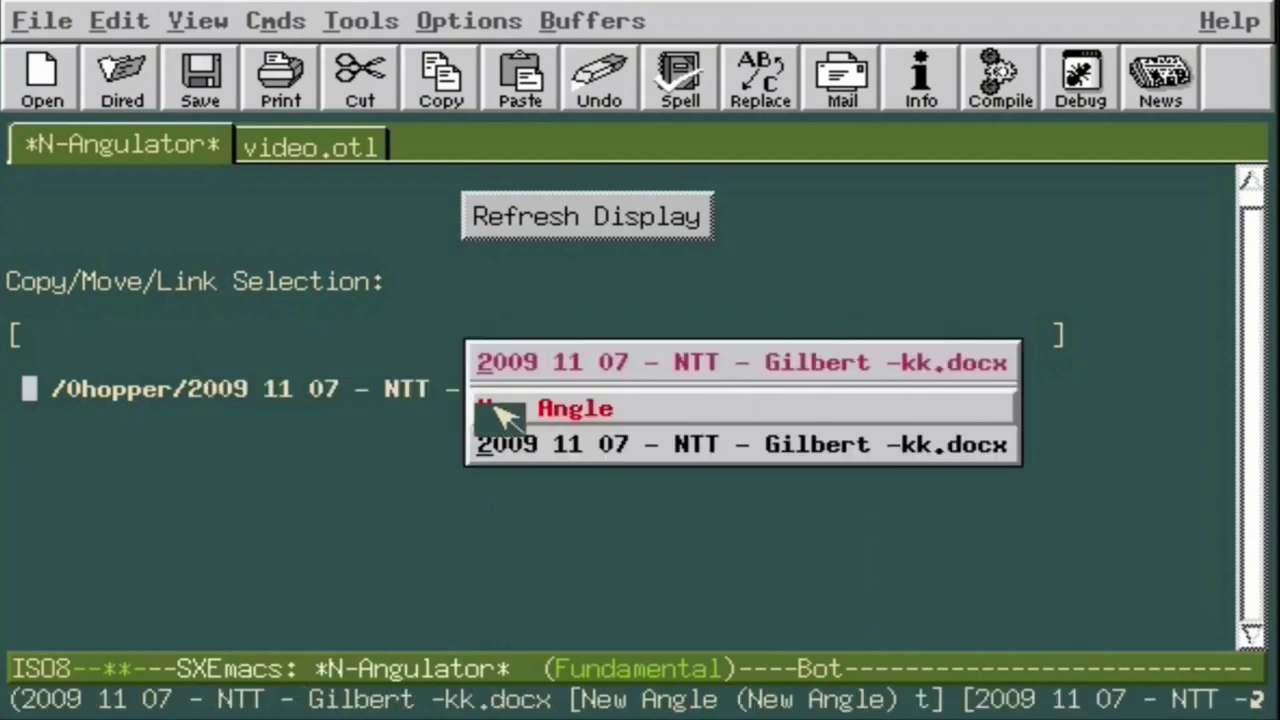
pyautogui.click(482, 412)
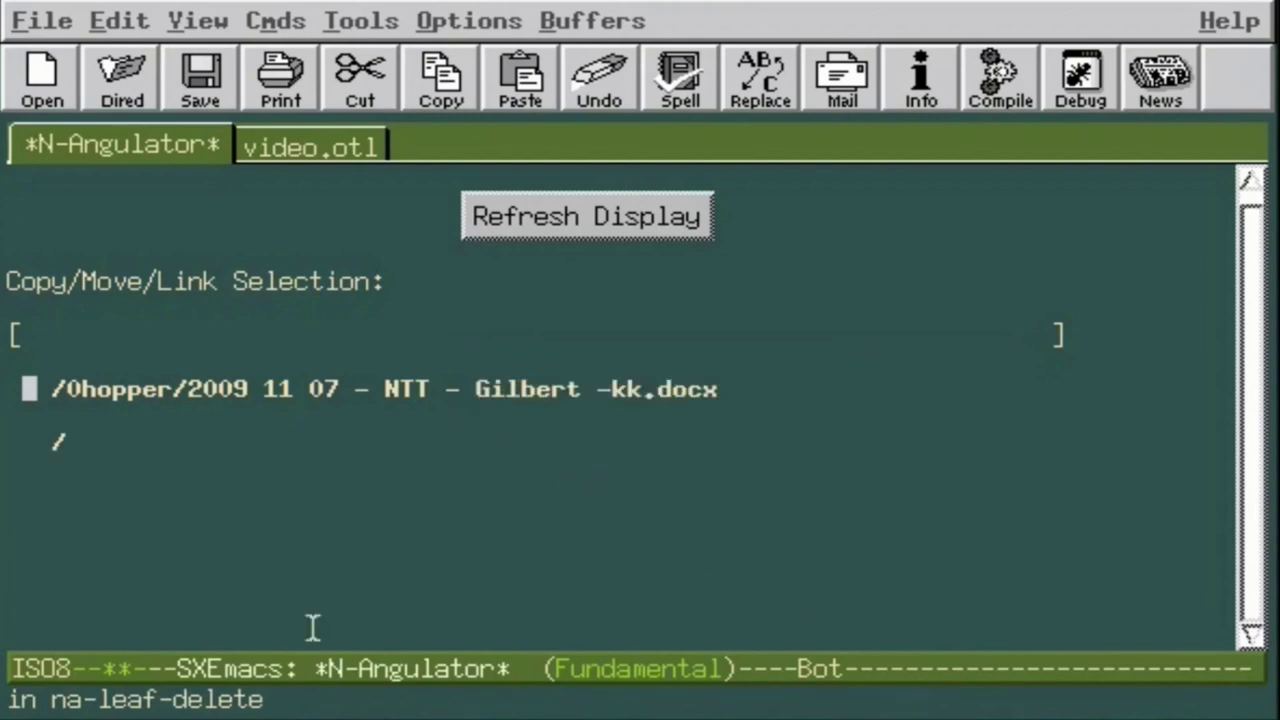
pyautogui.click(46, 448)
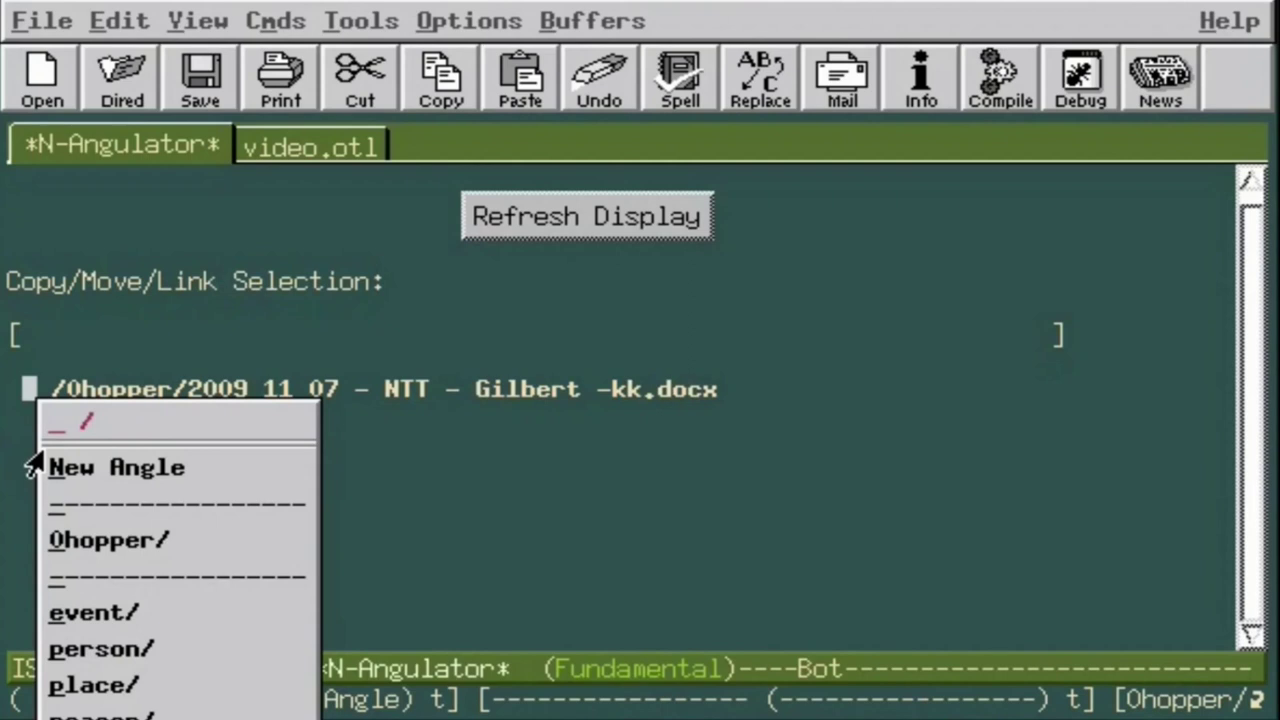
pyautogui.click(507, 423)
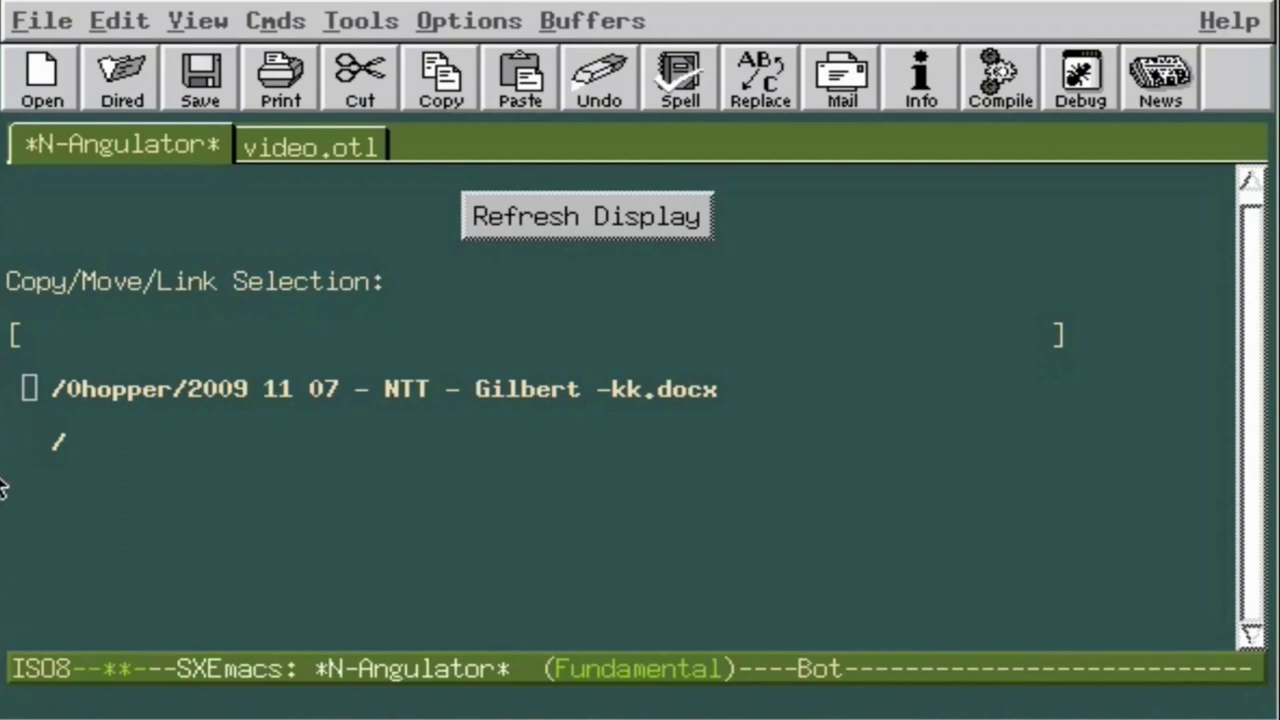
pyautogui.click(44, 442)
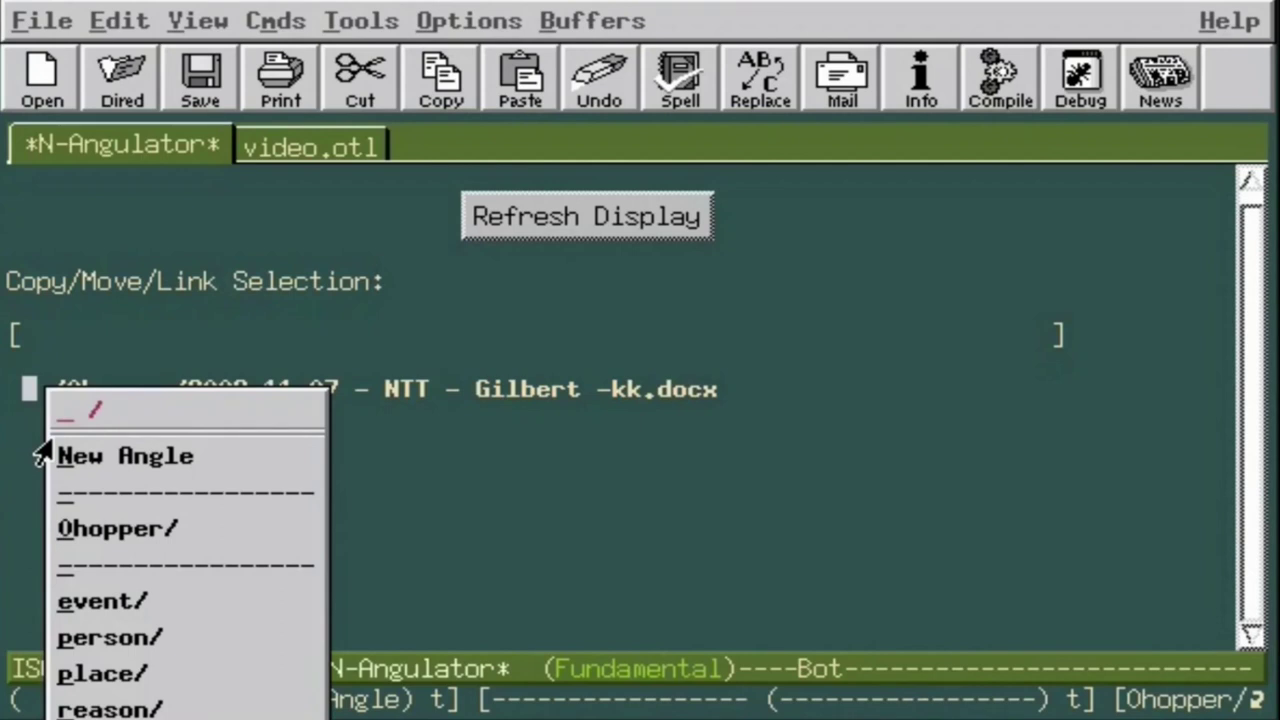
pyautogui.click(438, 446)
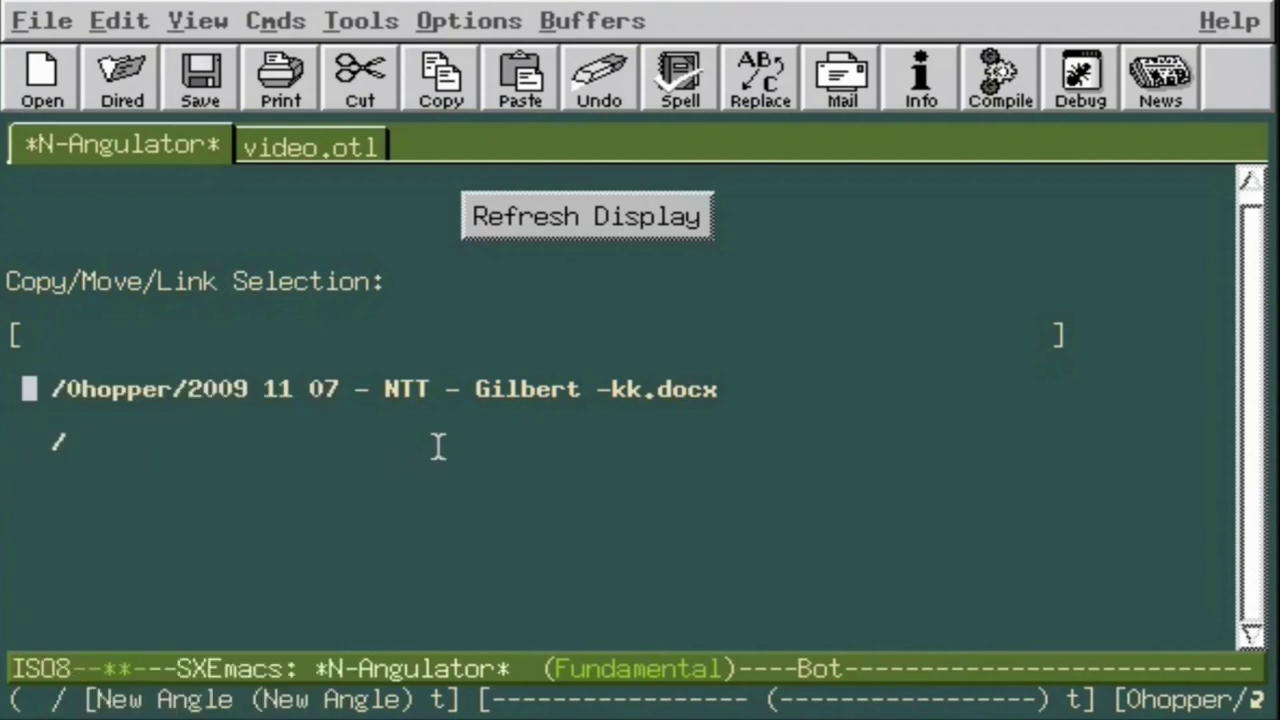
pyautogui.click(56, 442)
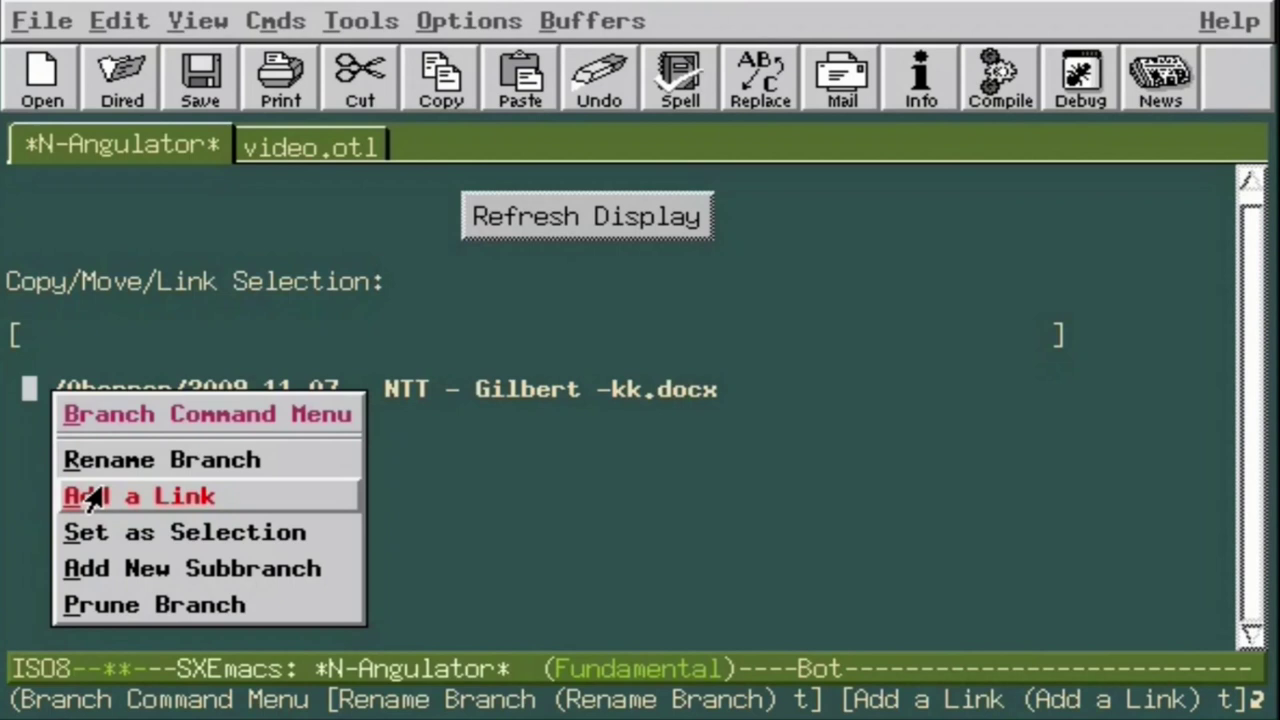
pyautogui.click(420, 503)
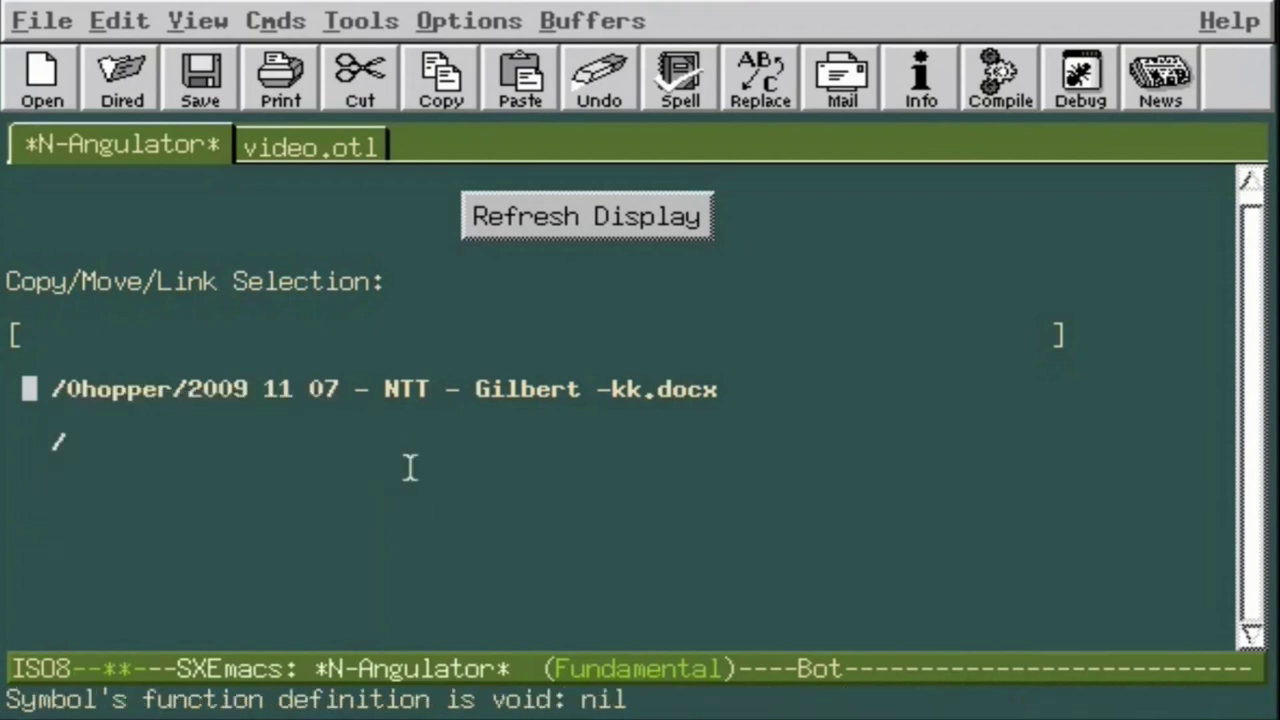
# Set the empty line to /0hopper/ and create a new leaf under it.
pyautogui.click(68, 394)
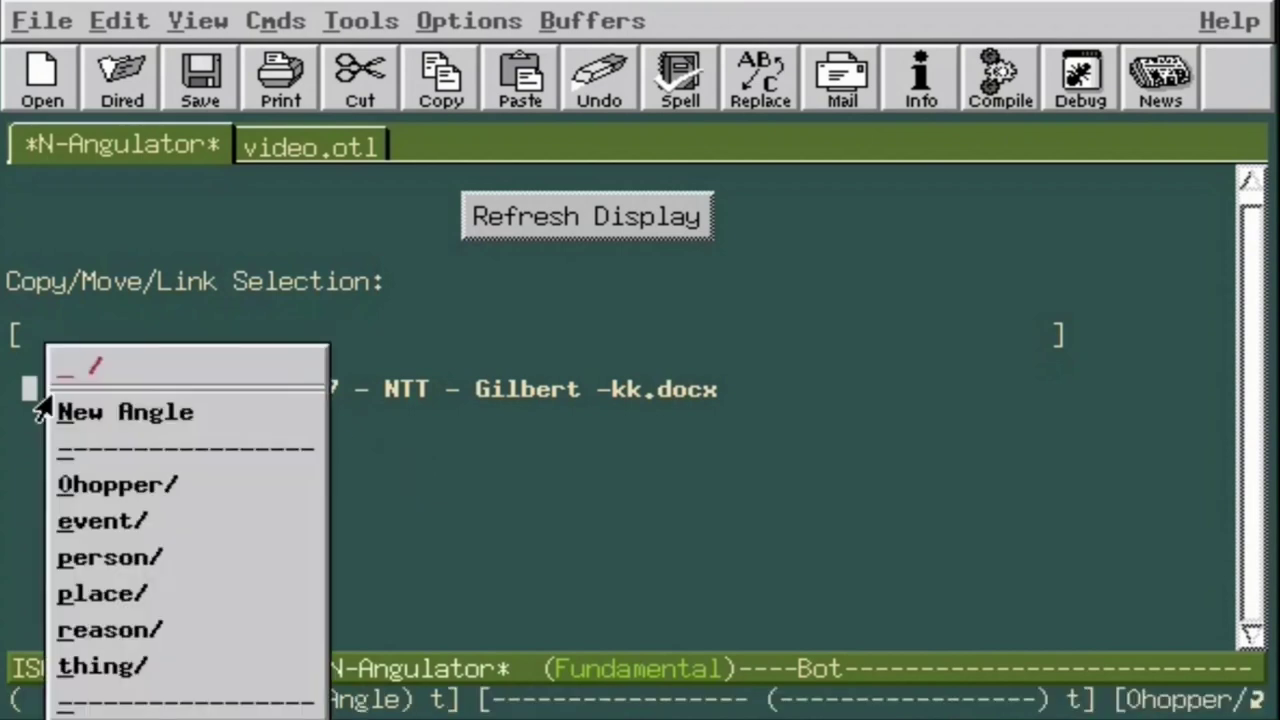
pyautogui.click(108, 480)
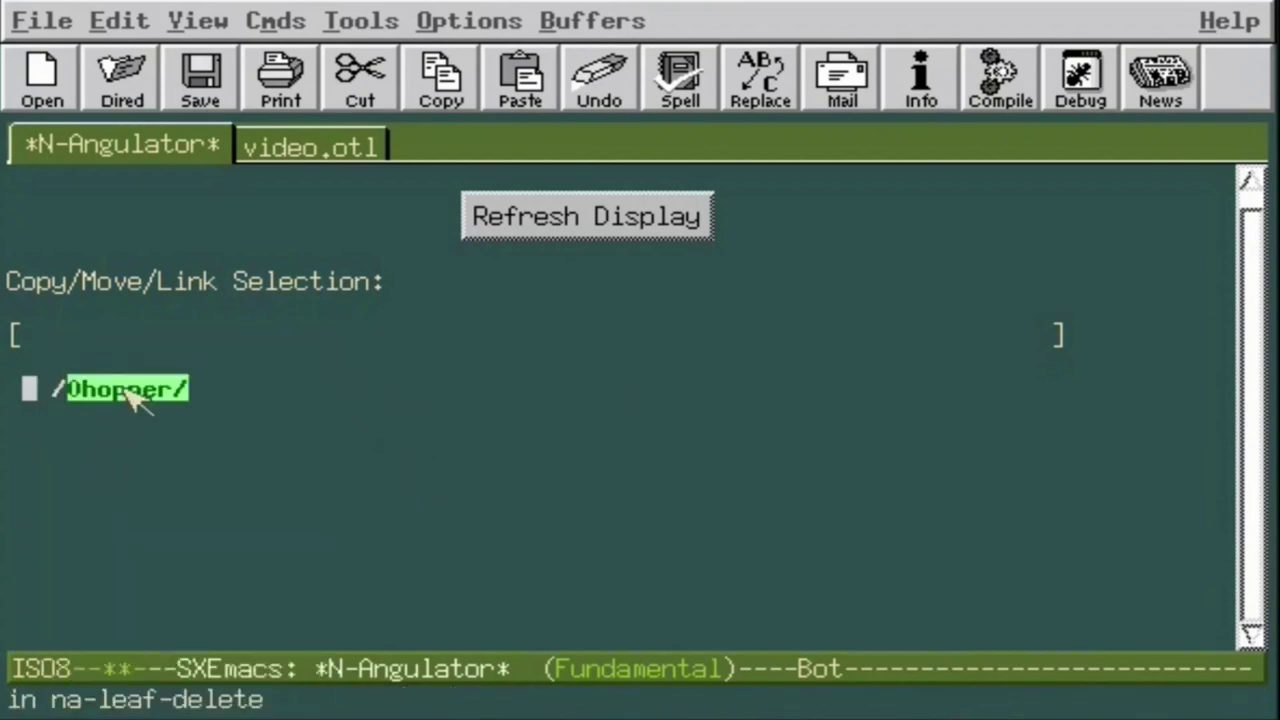
pyautogui.click(130, 398)
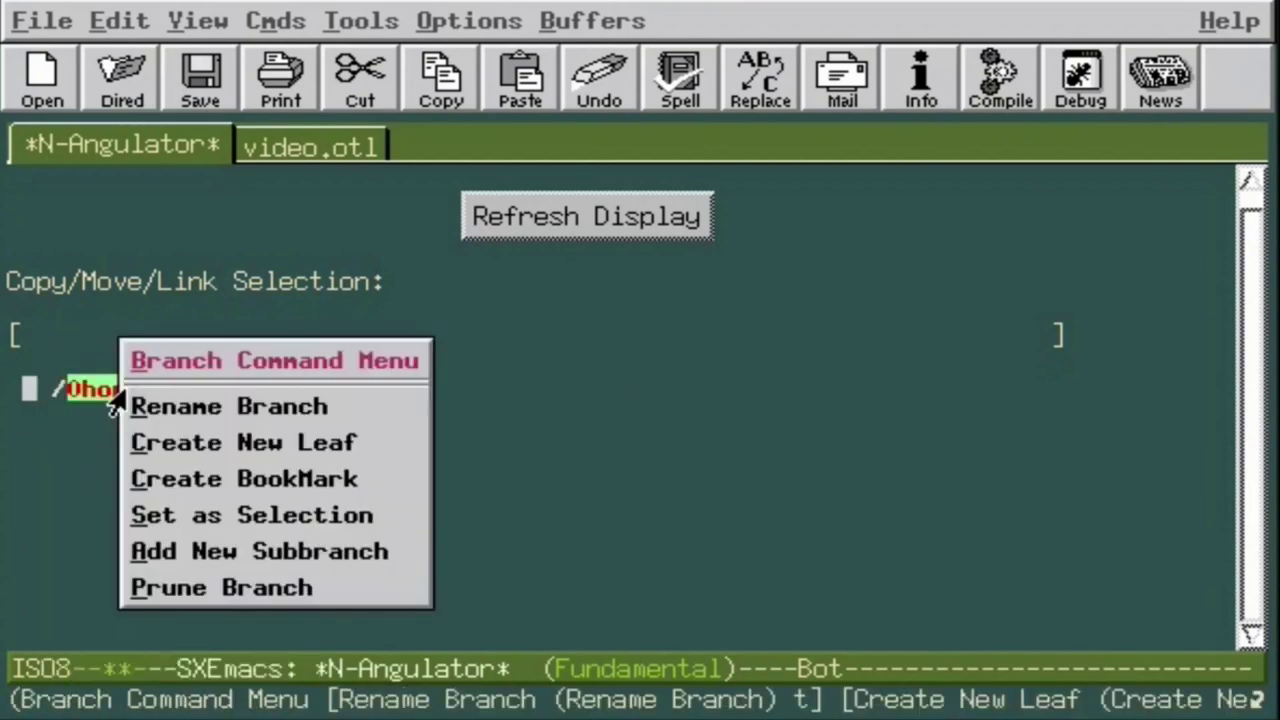
pyautogui.click(176, 452)
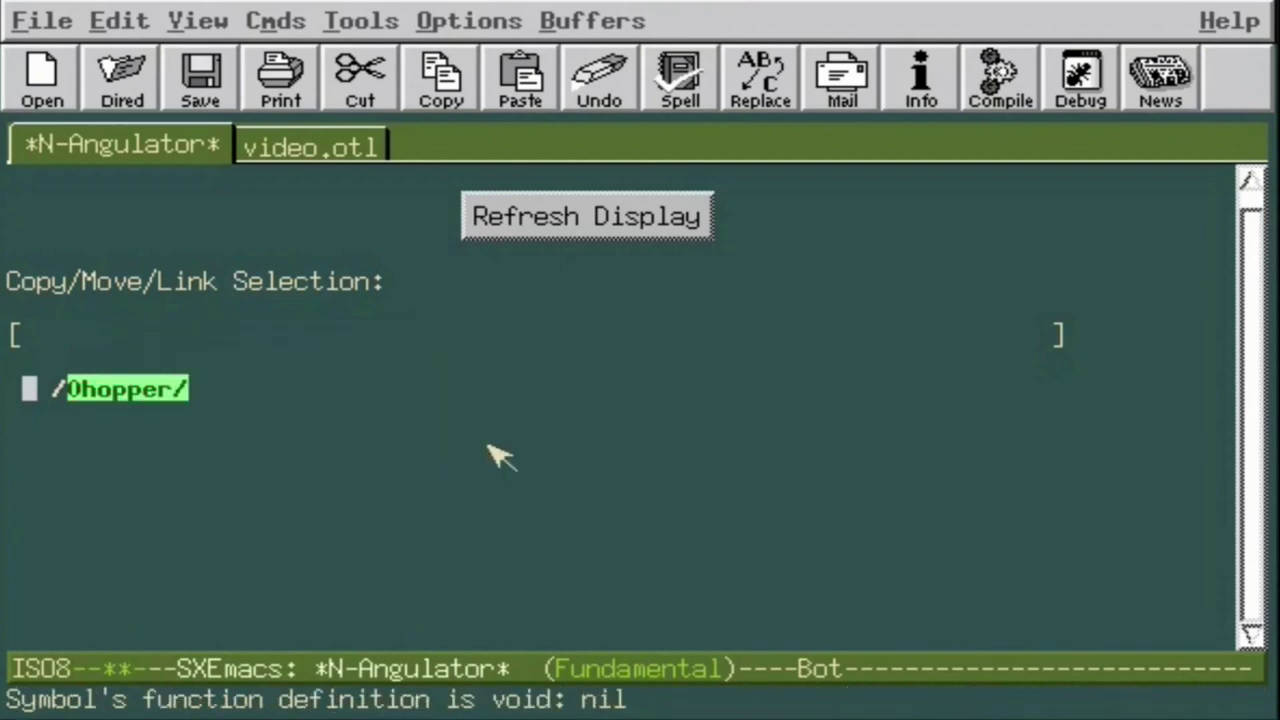
# Pick BR_YYYY_masters_set.pdf from 0hopper and start a New Angle path for it.
pyautogui.click(105, 393)
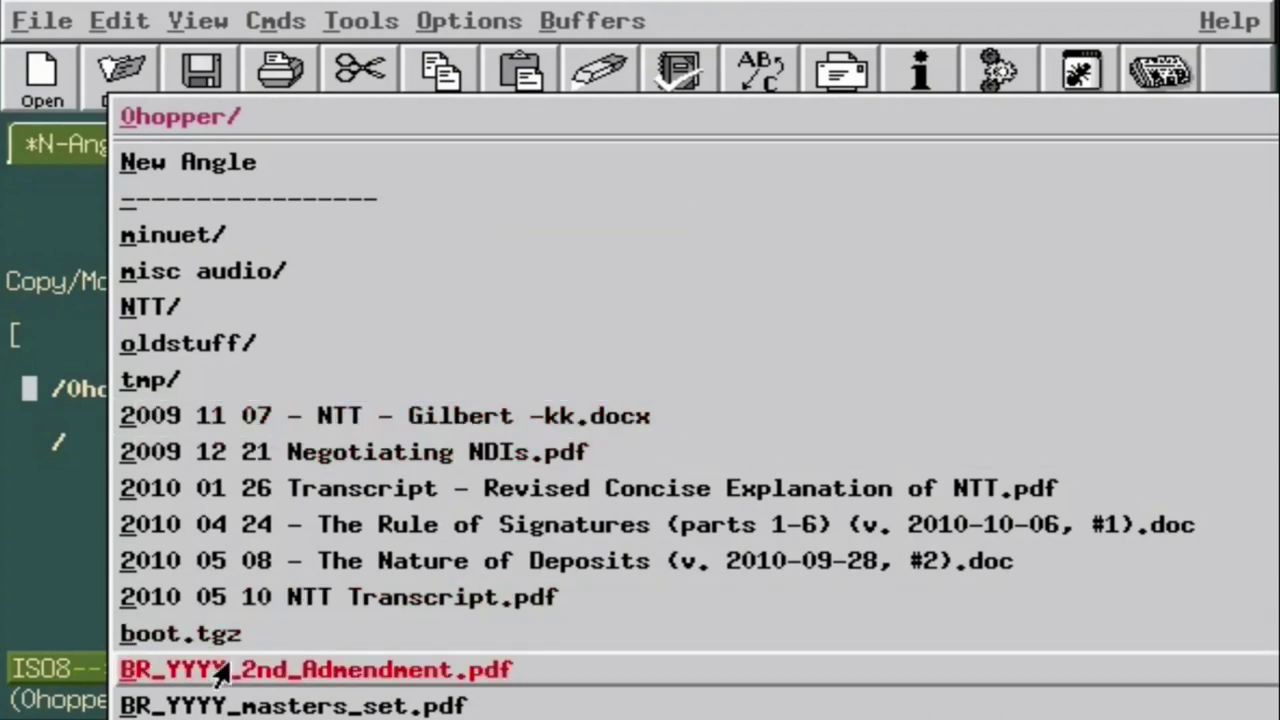
pyautogui.click(228, 706)
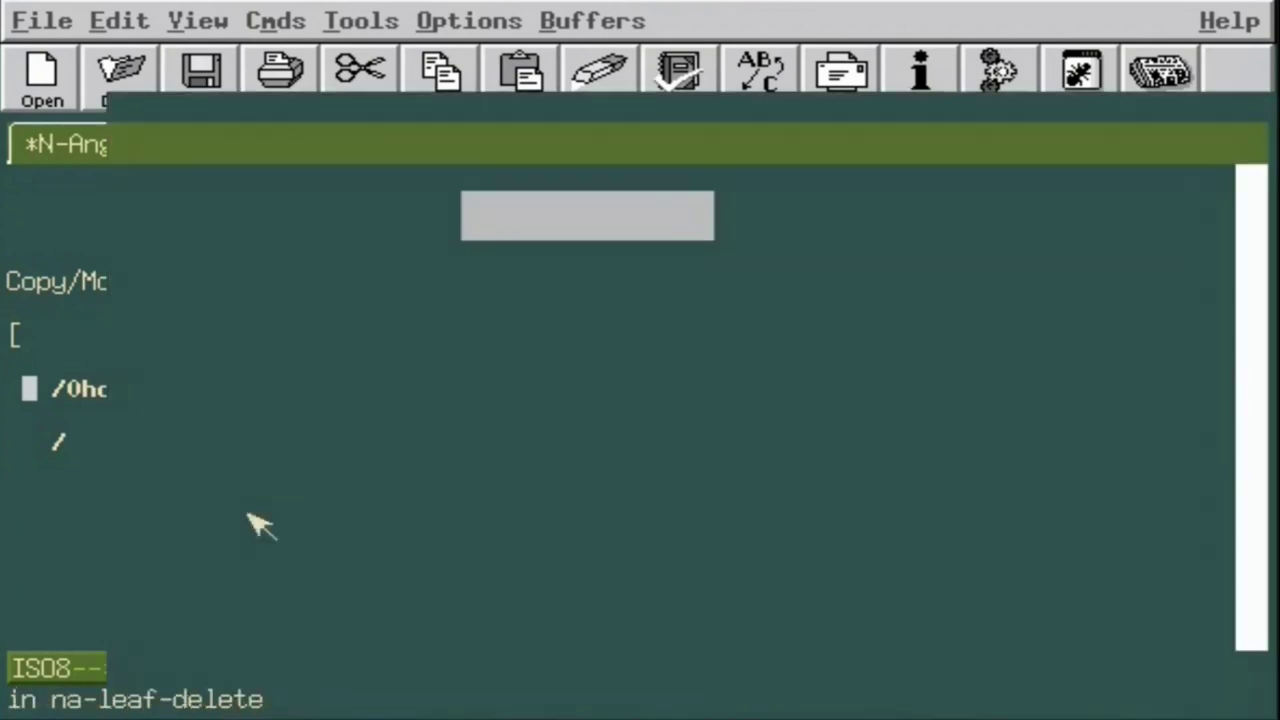
pyautogui.click(329, 400)
pyautogui.click(371, 397)
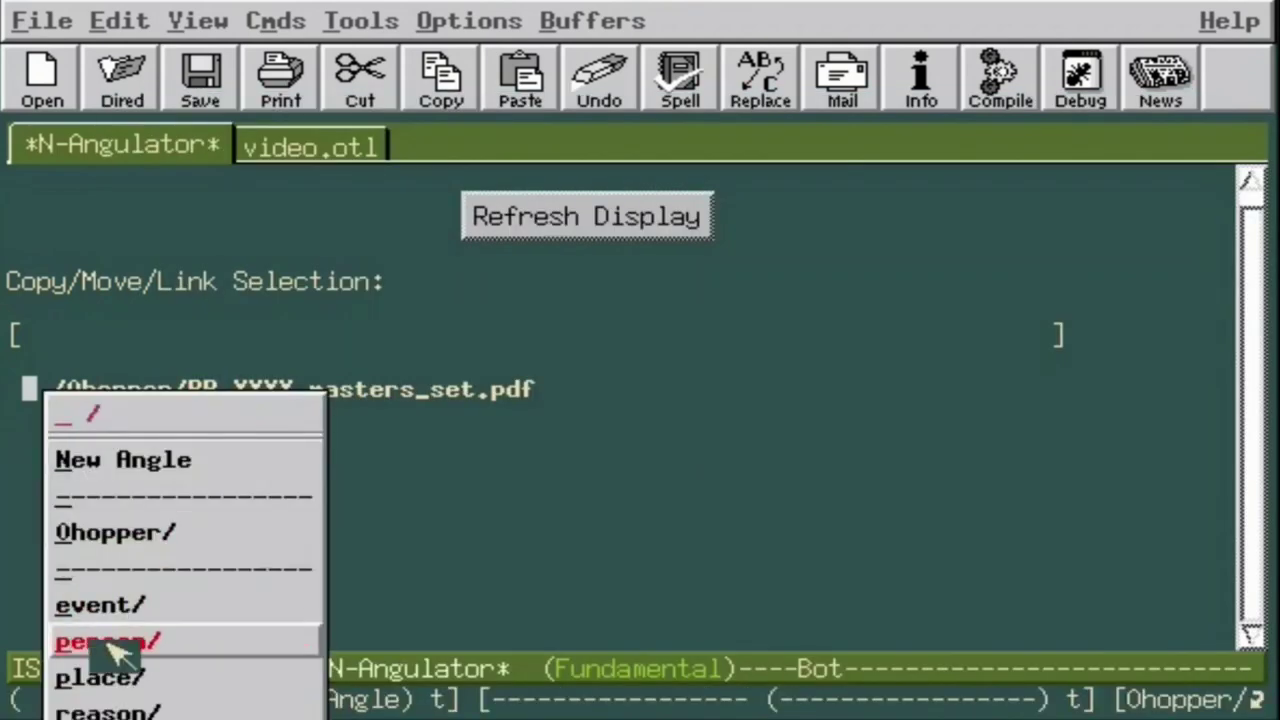
# Link the PDF under /person/, renaming the link from the default to masters.pdf.
pyautogui.click(115, 648)
pyautogui.click(106, 460)
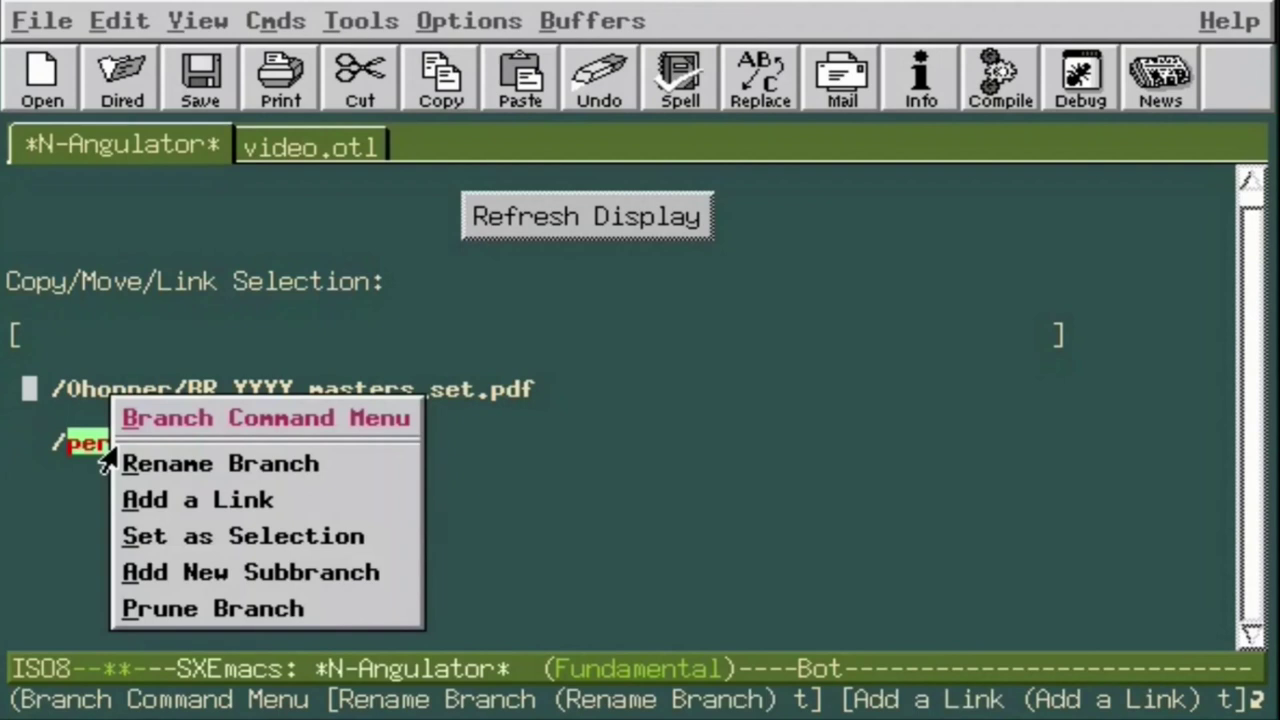
pyautogui.click(147, 502)
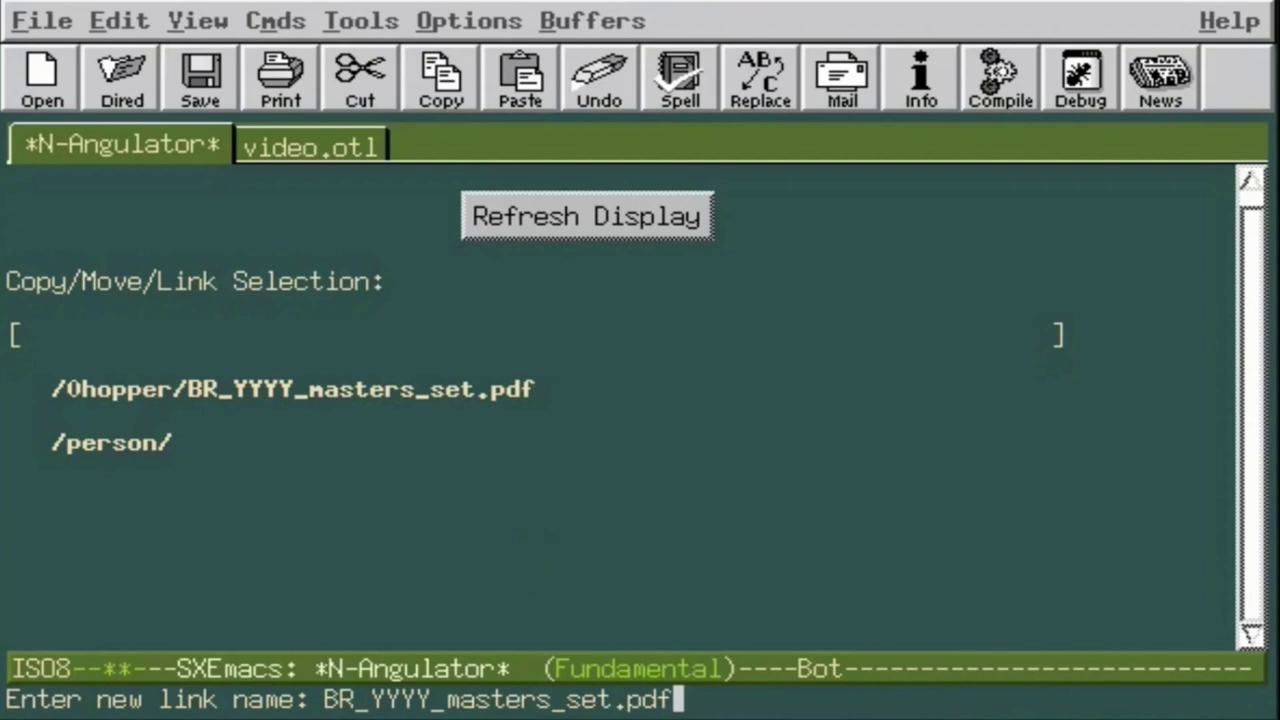
pyautogui.press('Return')
pyautogui.press('BackSpace')
pyautogui.press('BackSpace')
pyautogui.press('BackSpace')
pyautogui.press('BackSpace')
pyautogui.press('BackSpace')
pyautogui.press('BackSpace')
pyautogui.press('BackSpace')
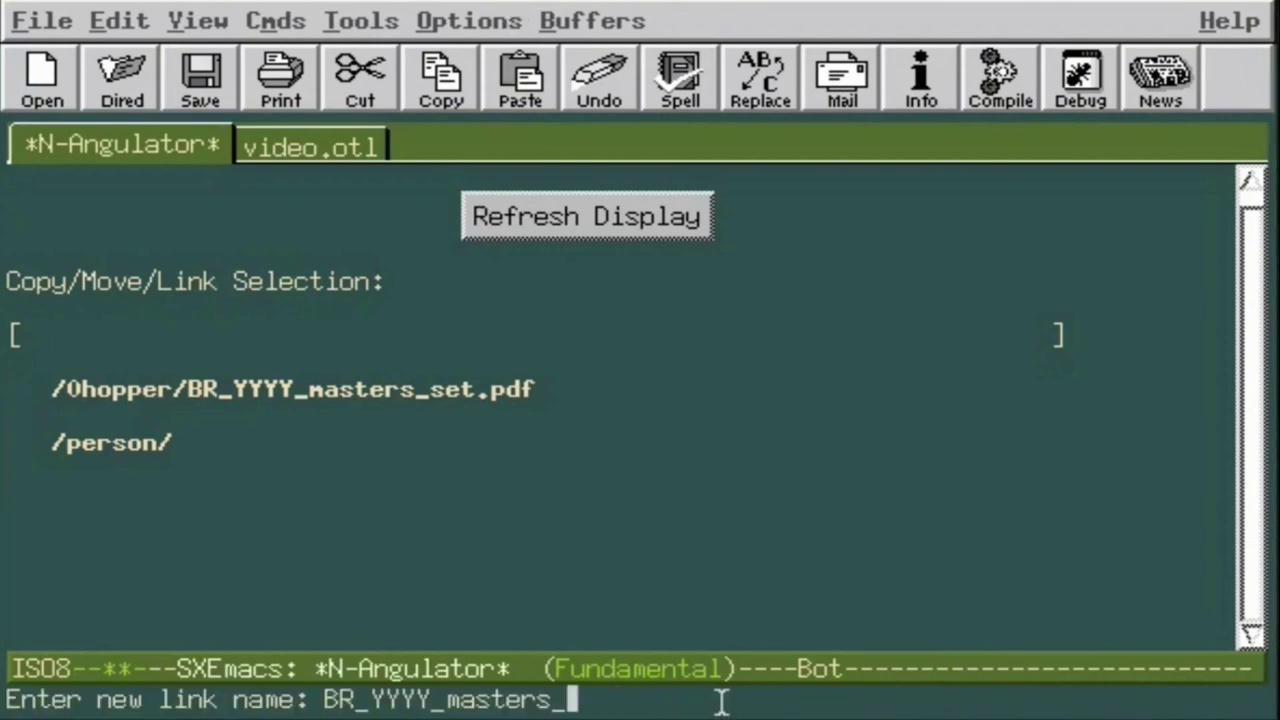
pyautogui.press('BackSpace')
pyautogui.press('BackSpace')
pyautogui.press('BackSpace')
pyautogui.press('BackSpace')
pyautogui.press('BackSpace')
pyautogui.press('BackSpace')
pyautogui.press('BackSpace')
pyautogui.press('BackSpace')
pyautogui.press('BackSpace')
pyautogui.press('BackSpace')
pyautogui.press('BackSpace')
pyautogui.press('BackSpace')
pyautogui.press('BackSpace')
pyautogui.press('BackSpace')
pyautogui.press('BackSpace')
pyautogui.press('BackSpace')
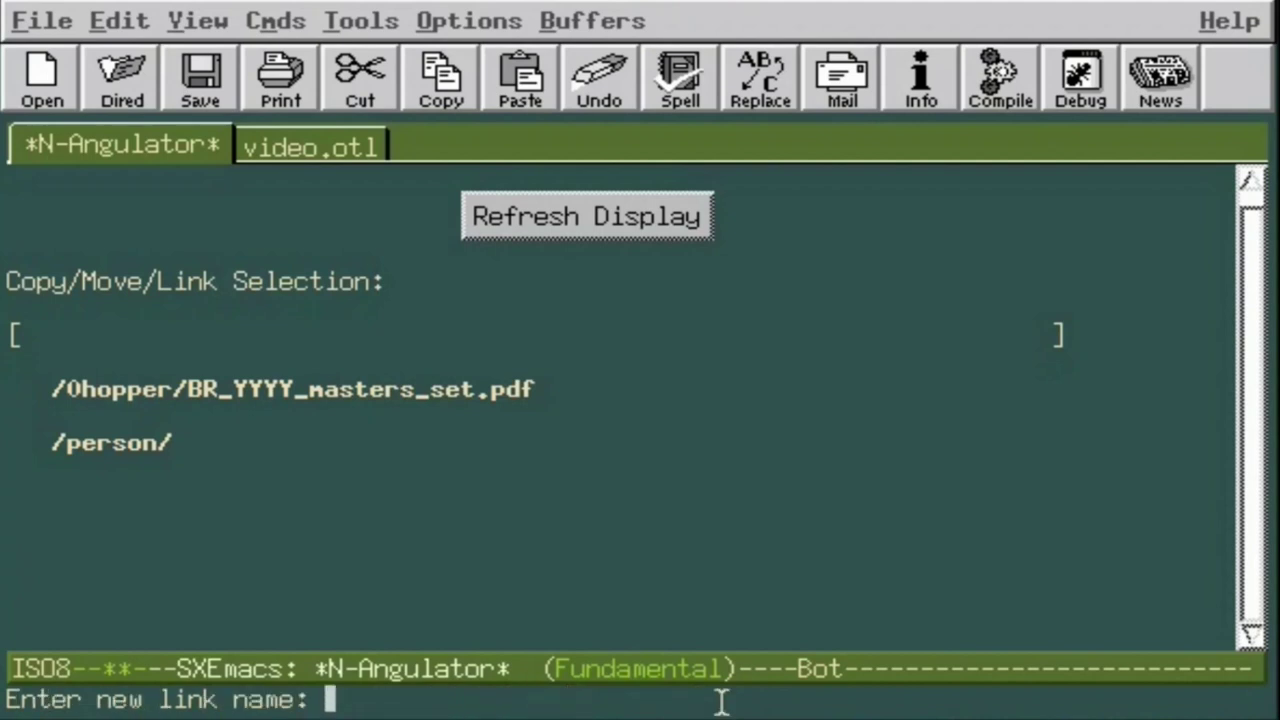
pyautogui.write('masters')
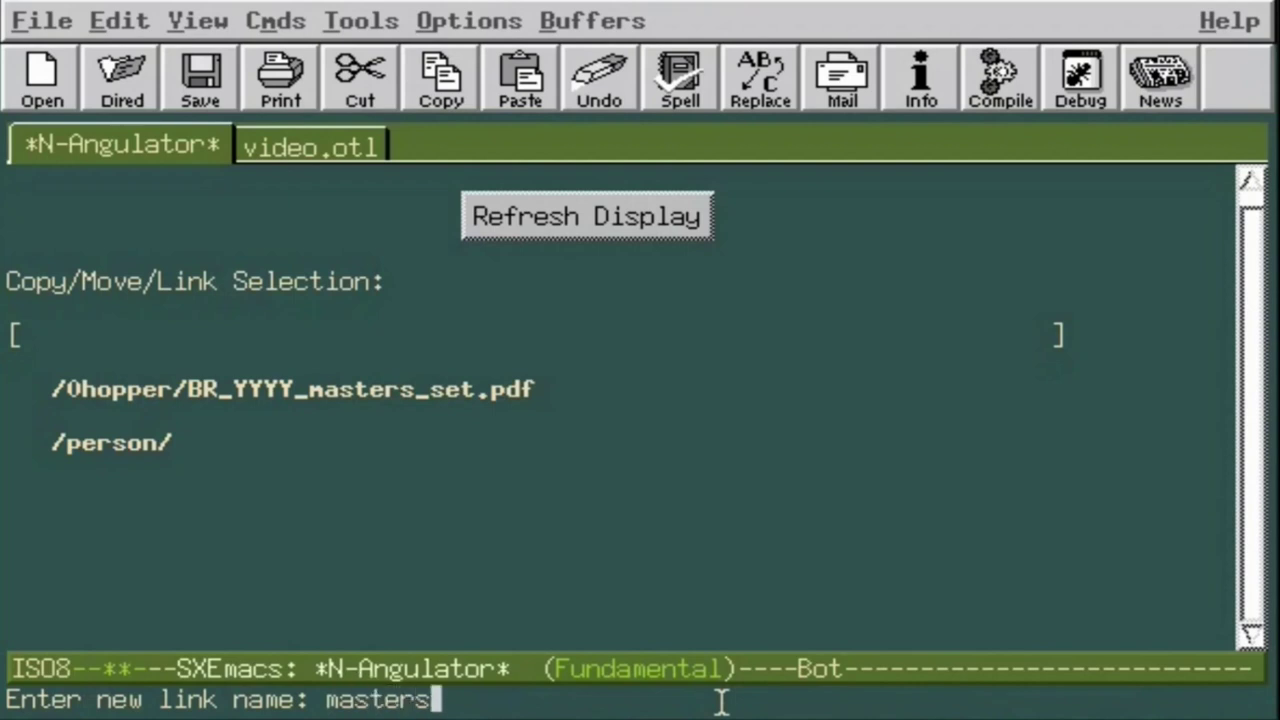
pyautogui.write('.pdf')
pyautogui.press('Return')
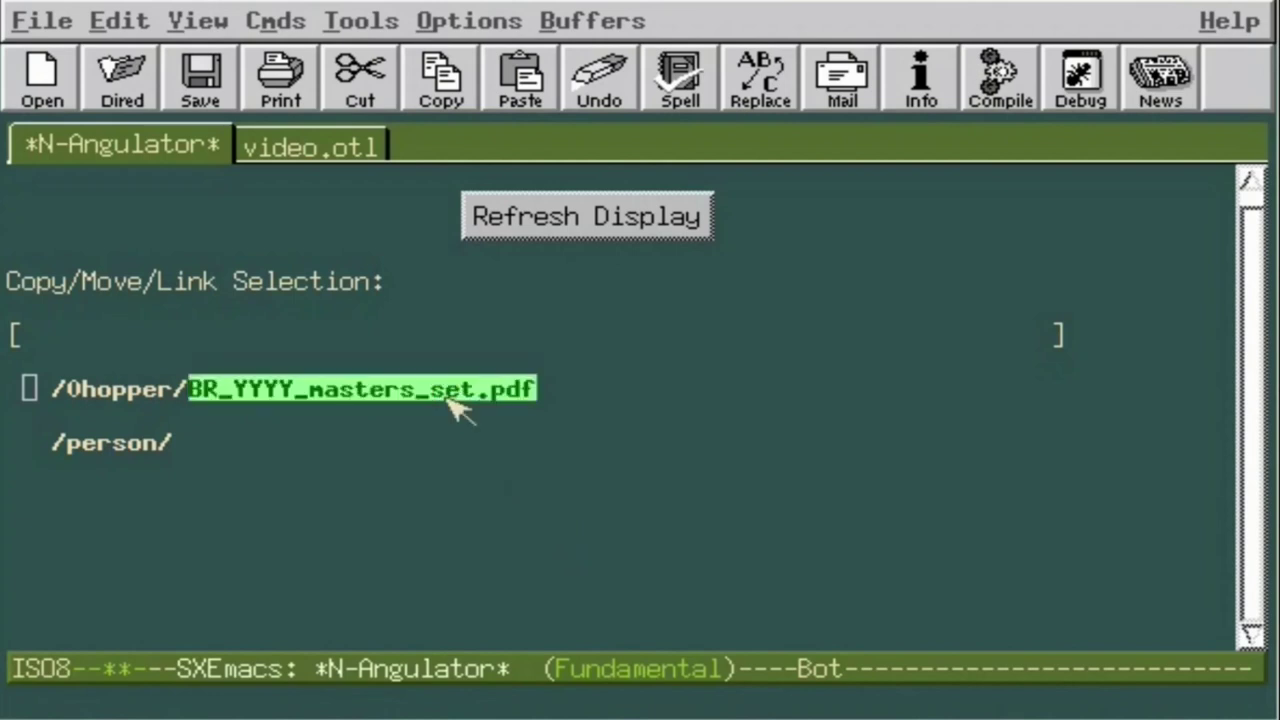
# Add a /reason/communication/ link to the PDF named BR_YYYY_masters_set.pdf, then begin another angle line.
pyautogui.rightClick(448, 400)
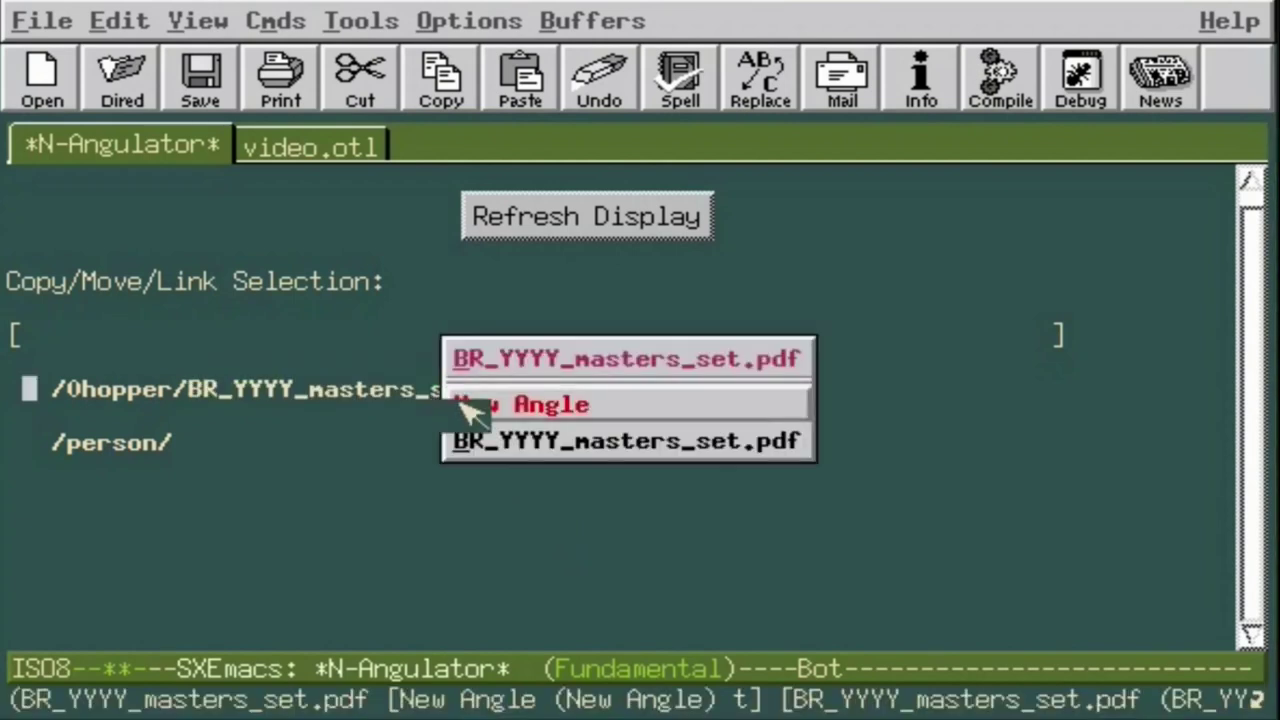
pyautogui.click(470, 403)
pyautogui.rightClick(35, 458)
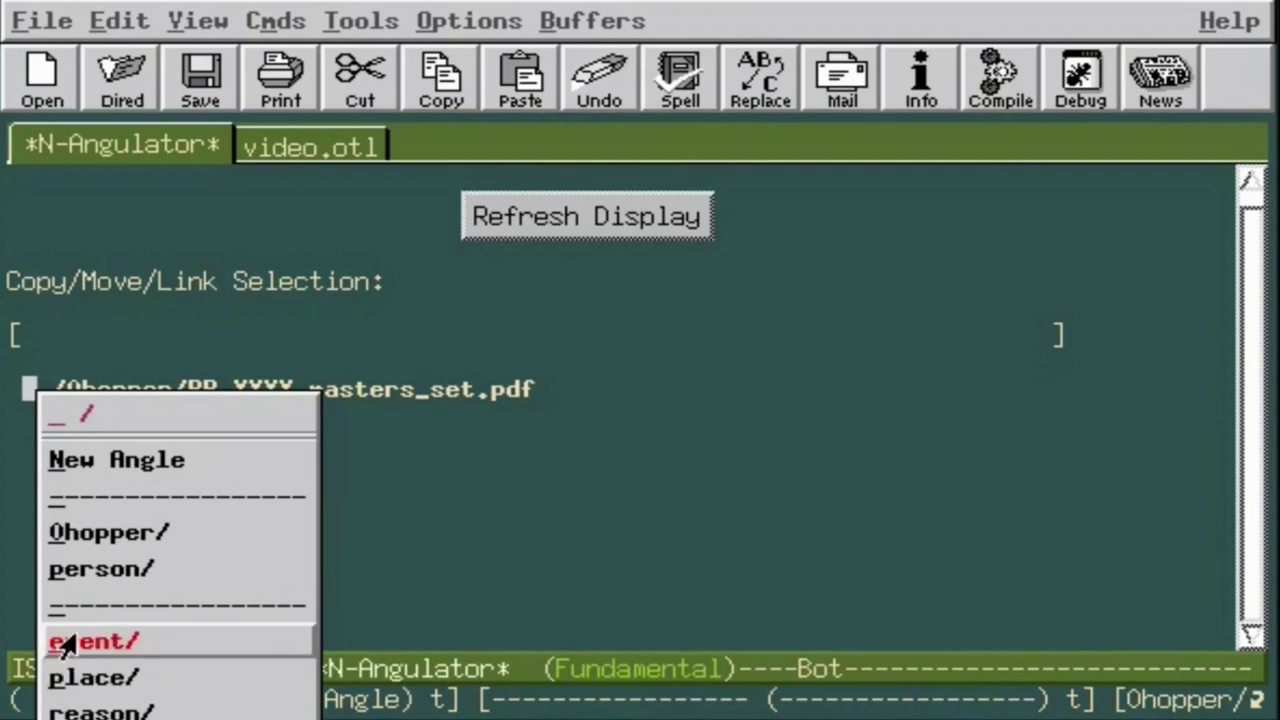
pyautogui.click(80, 710)
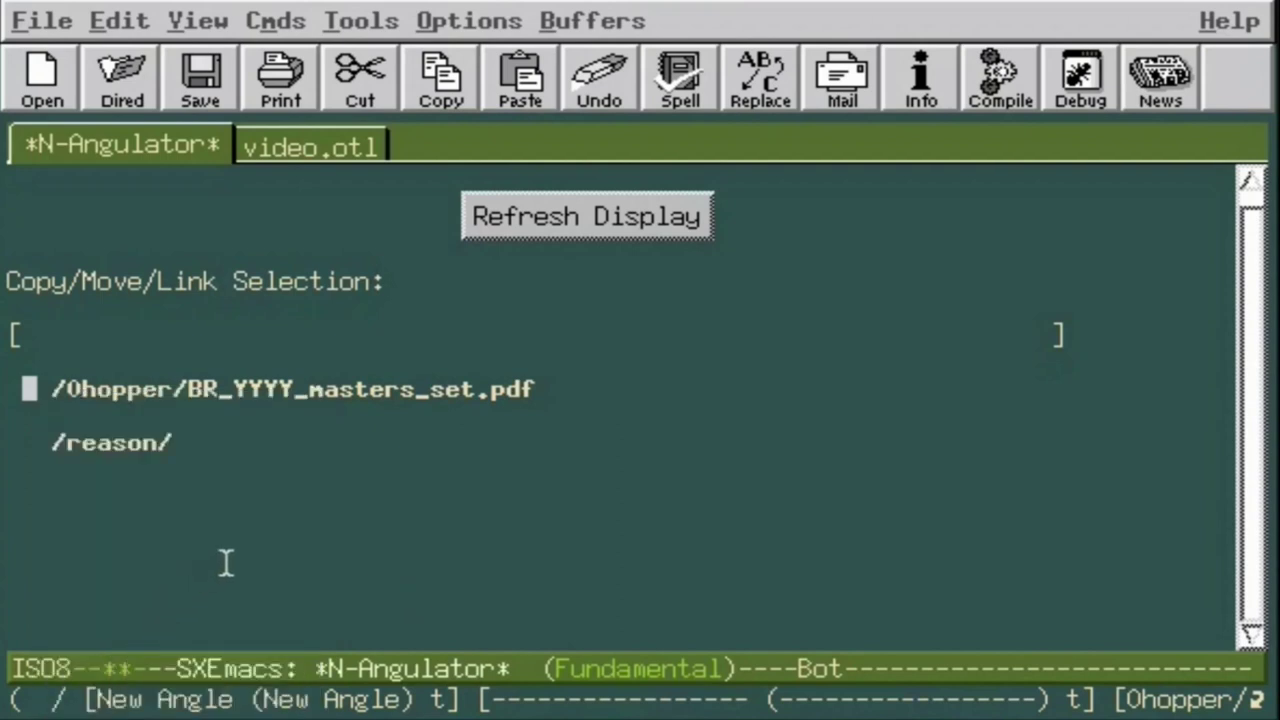
pyautogui.click(110, 458)
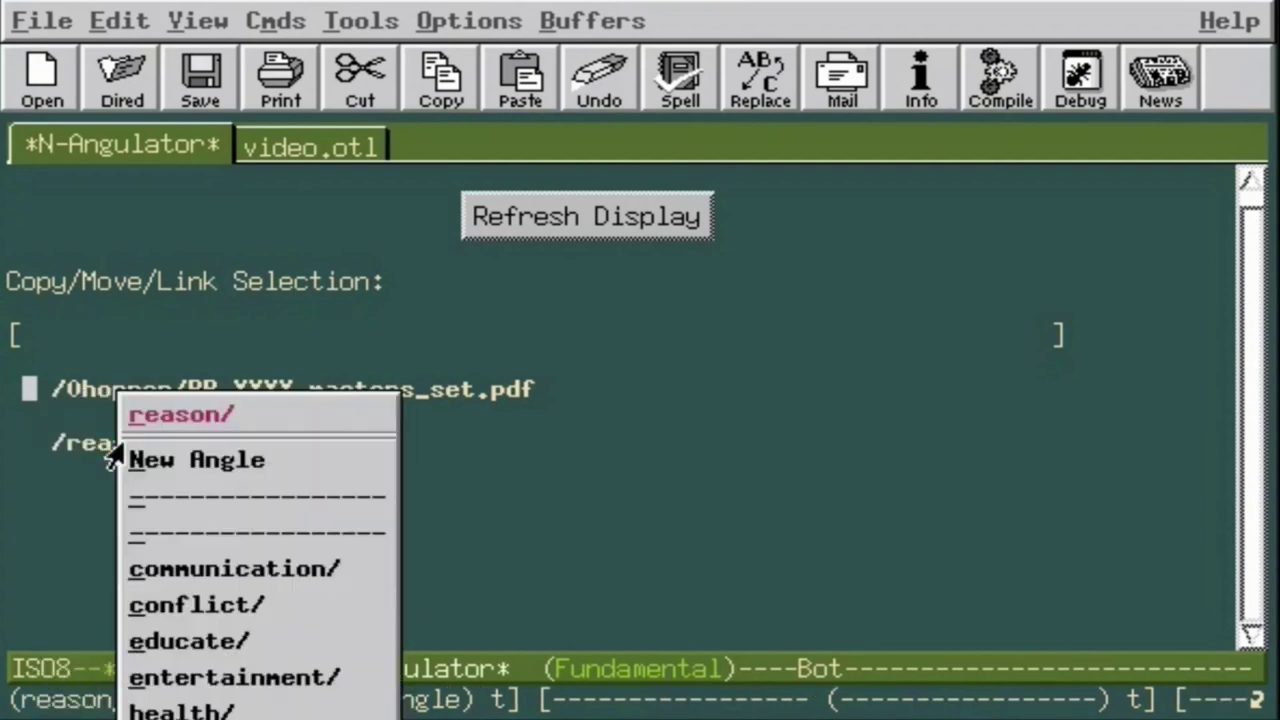
pyautogui.click(126, 567)
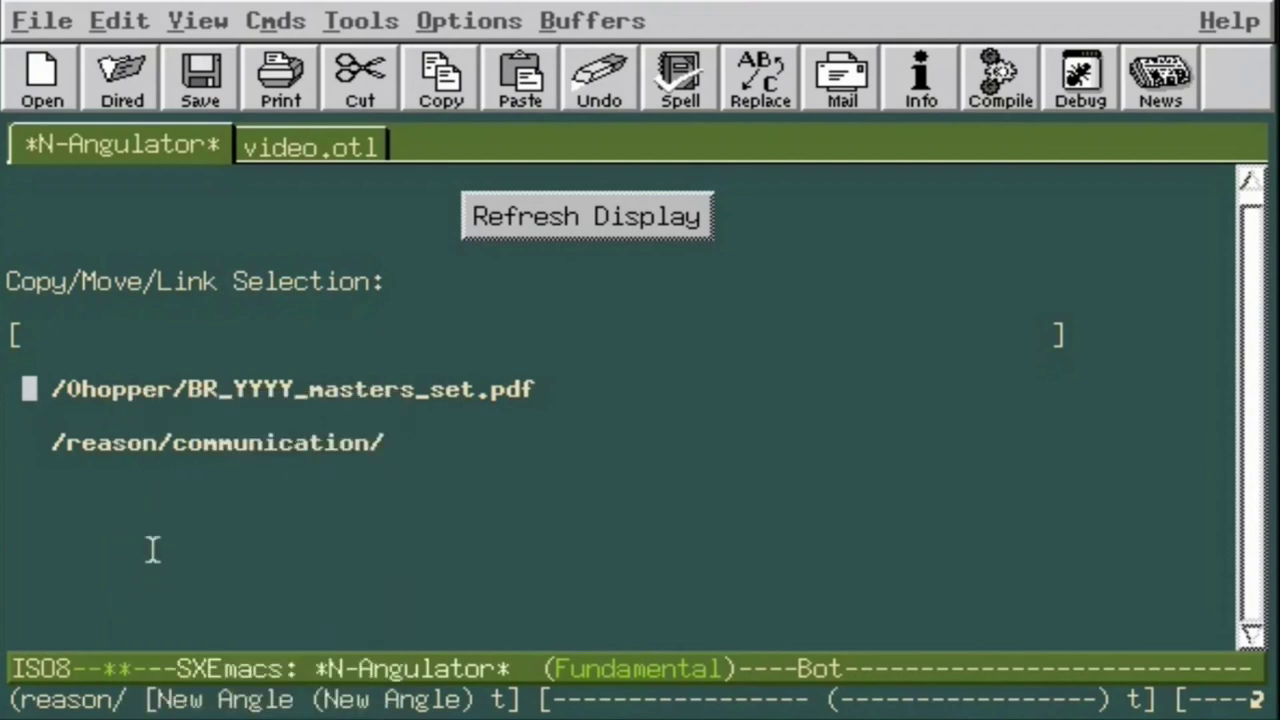
pyautogui.click(249, 448)
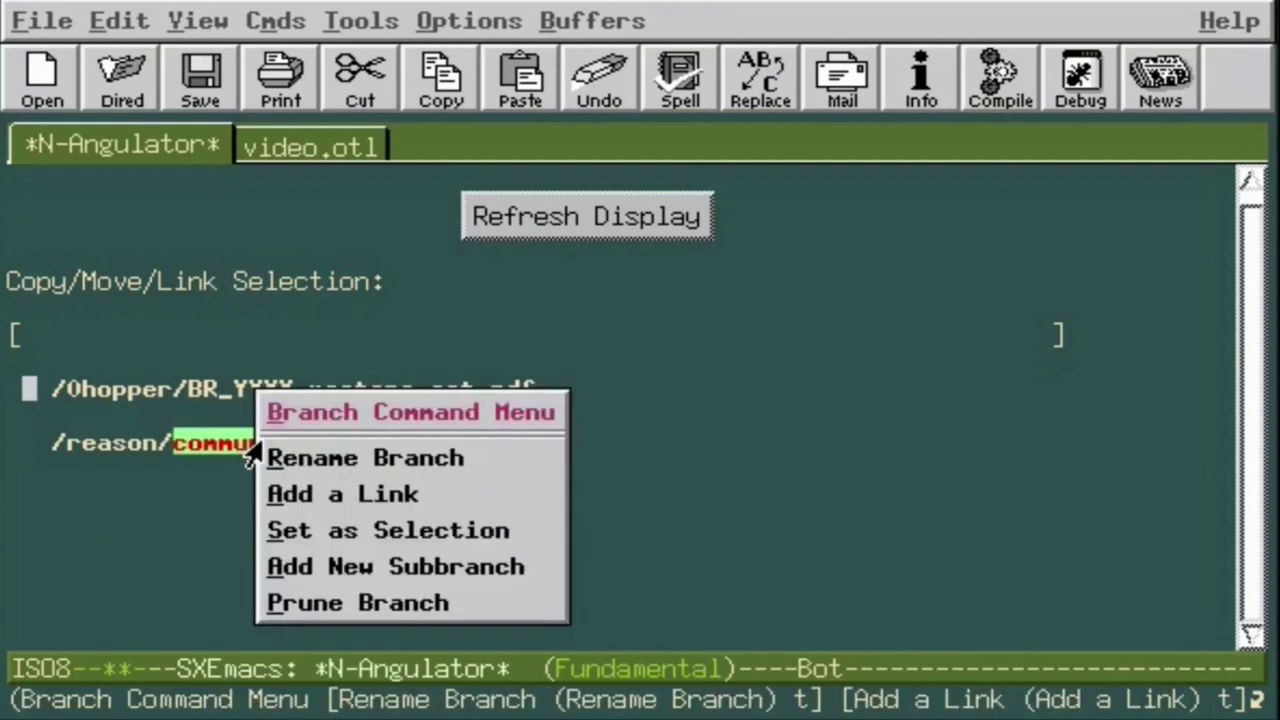
pyautogui.click(308, 496)
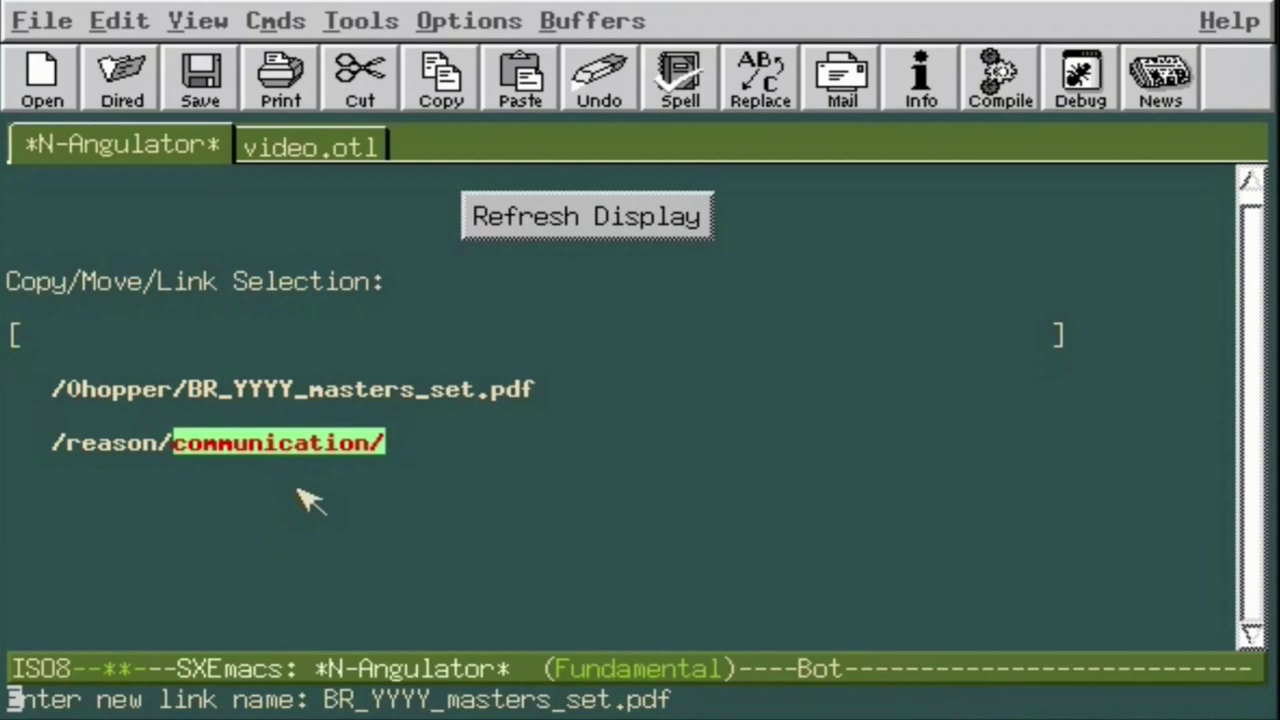
pyautogui.press('Return')
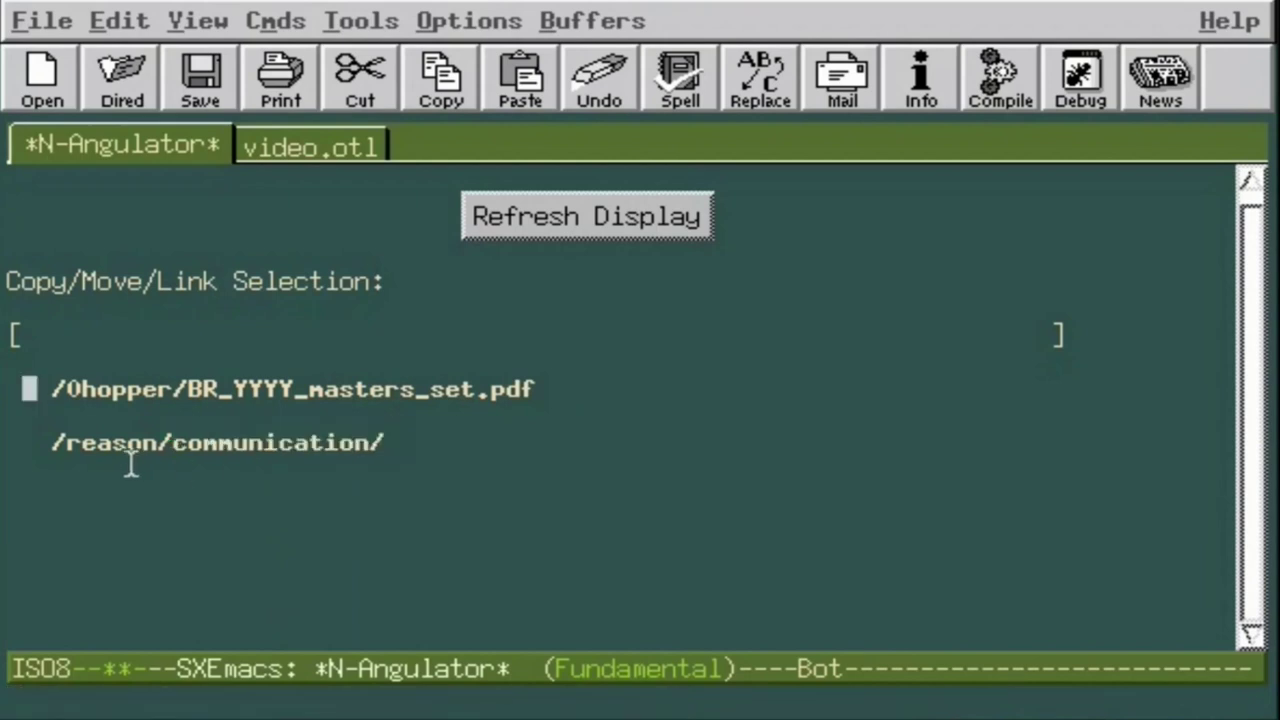
pyautogui.click(40, 447)
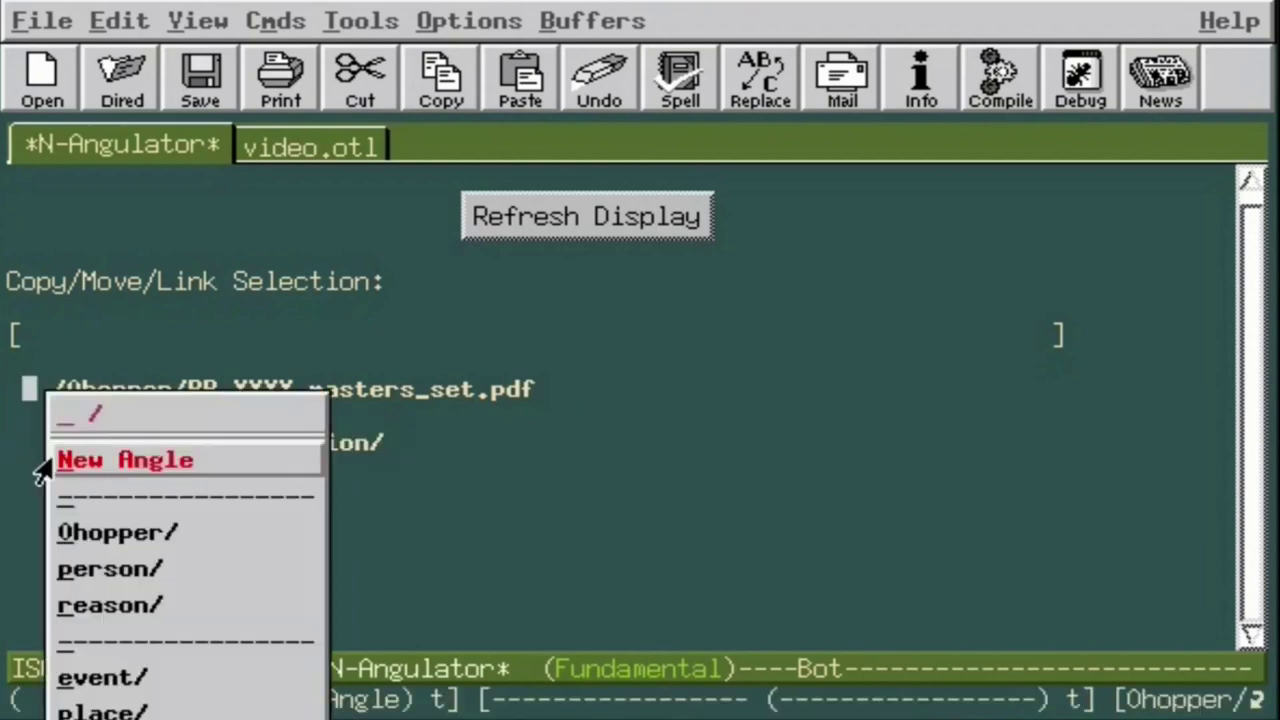
# Create a new 'Bay Area' sub-branch under /place/California/.
pyautogui.click(98, 710)
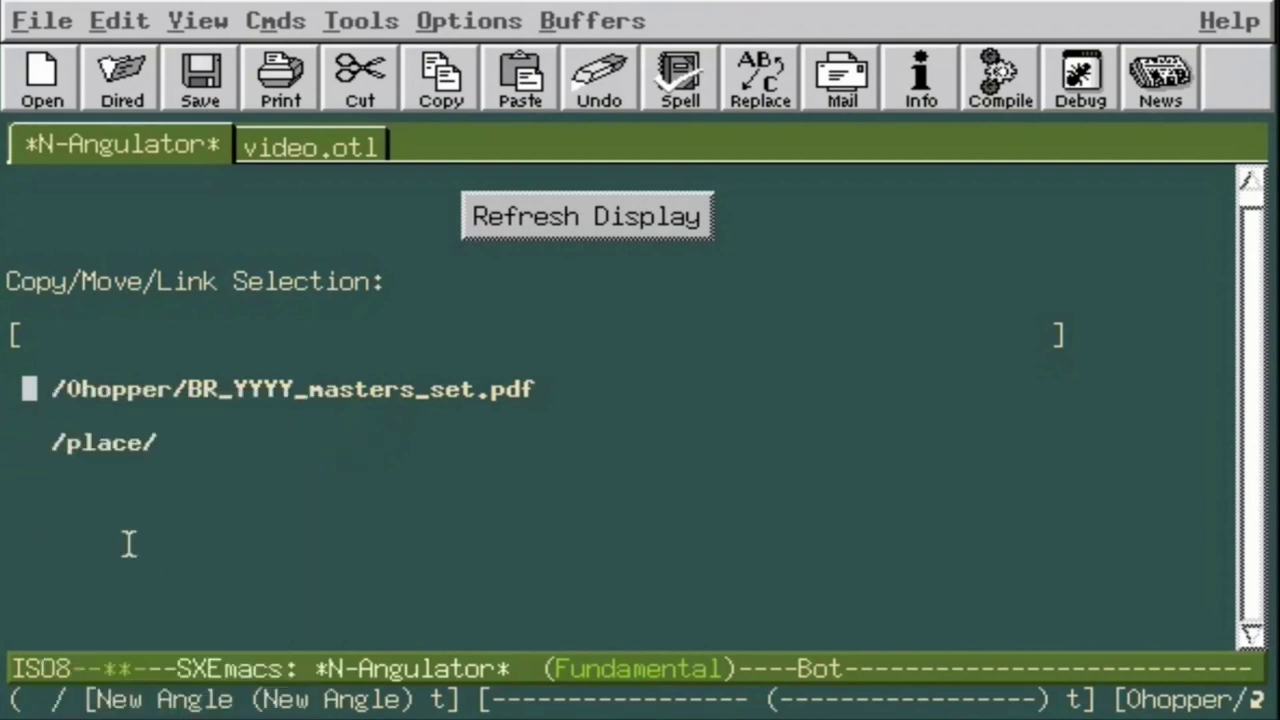
pyautogui.click(101, 462)
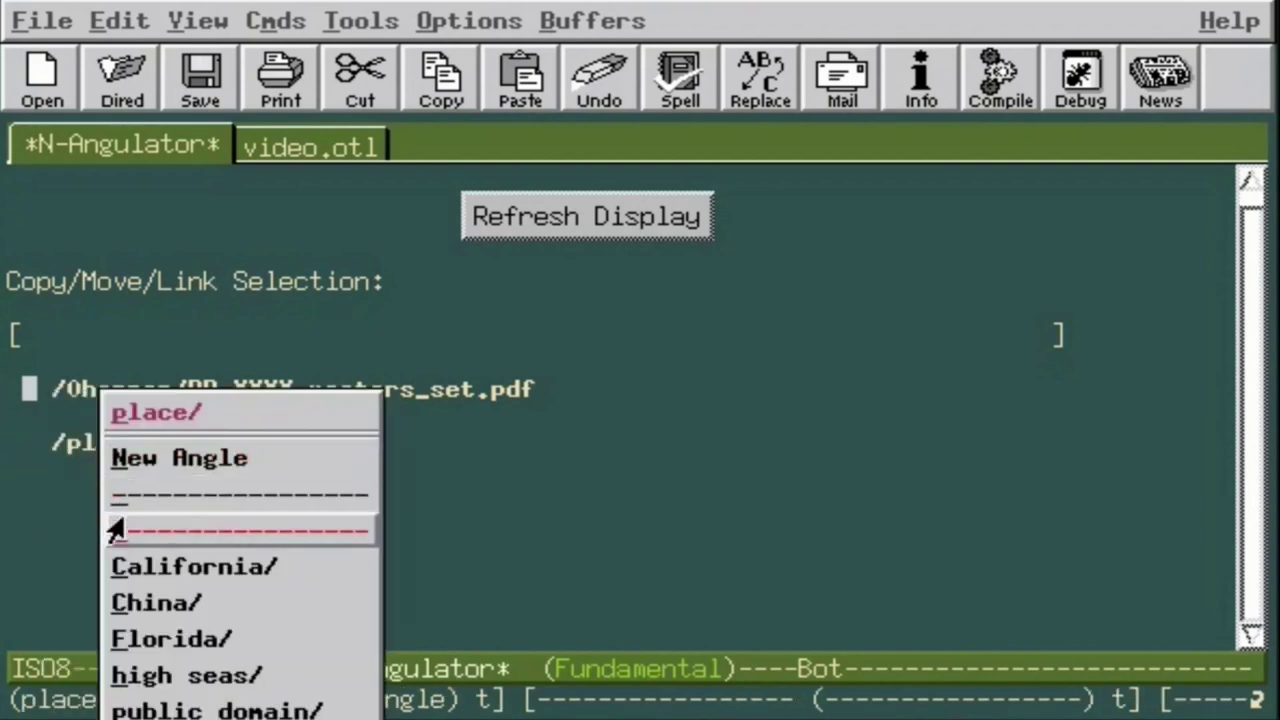
pyautogui.click(135, 603)
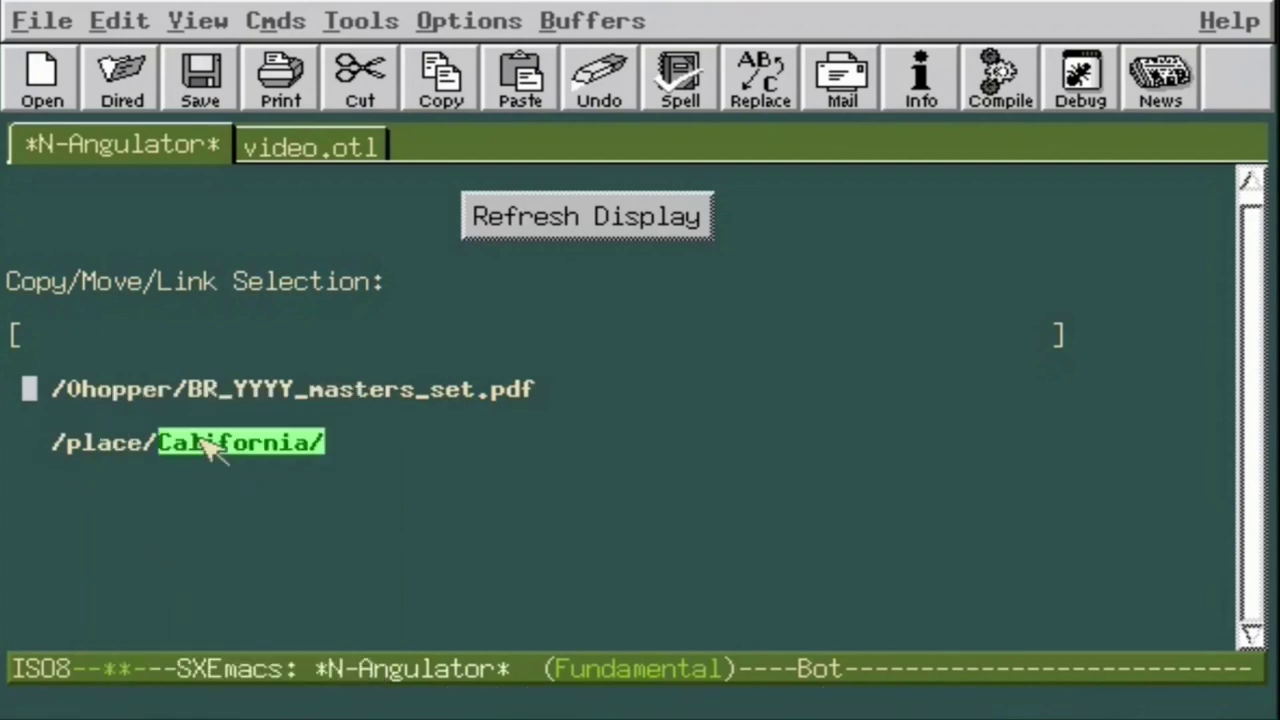
pyautogui.click(200, 447)
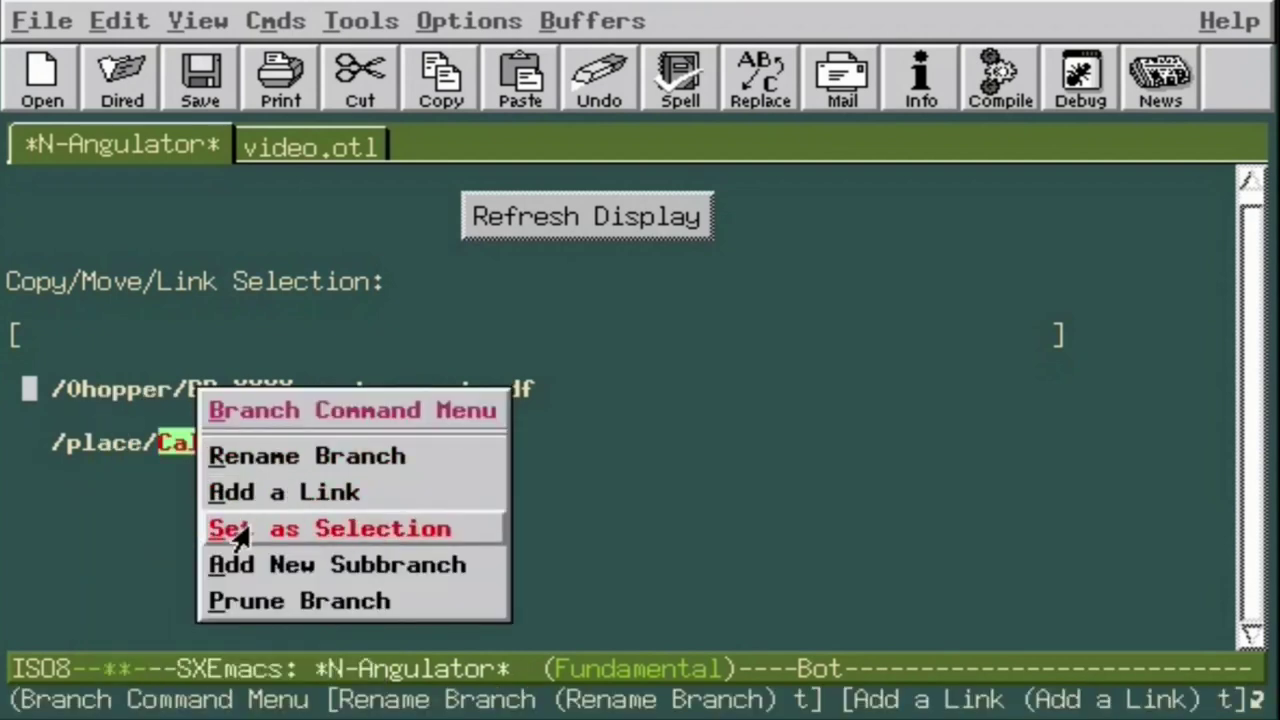
pyautogui.click(250, 566)
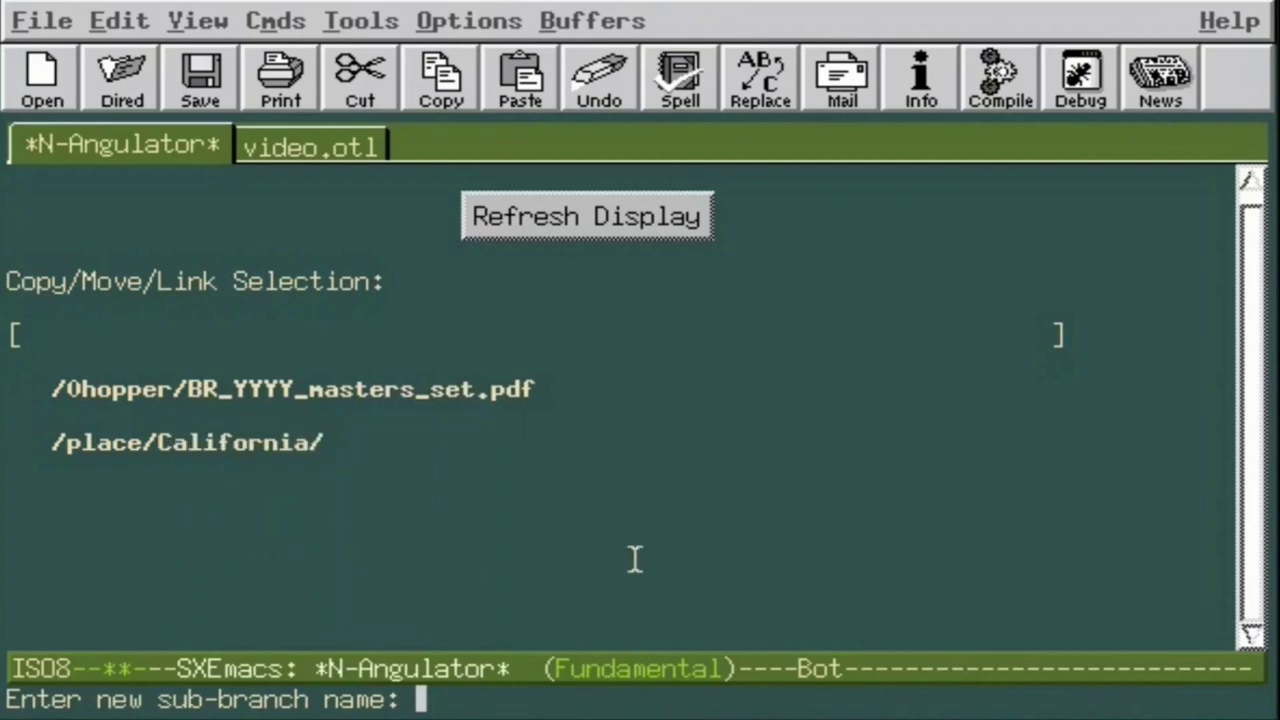
pyautogui.write('Bay Area')
pyautogui.press('Return')
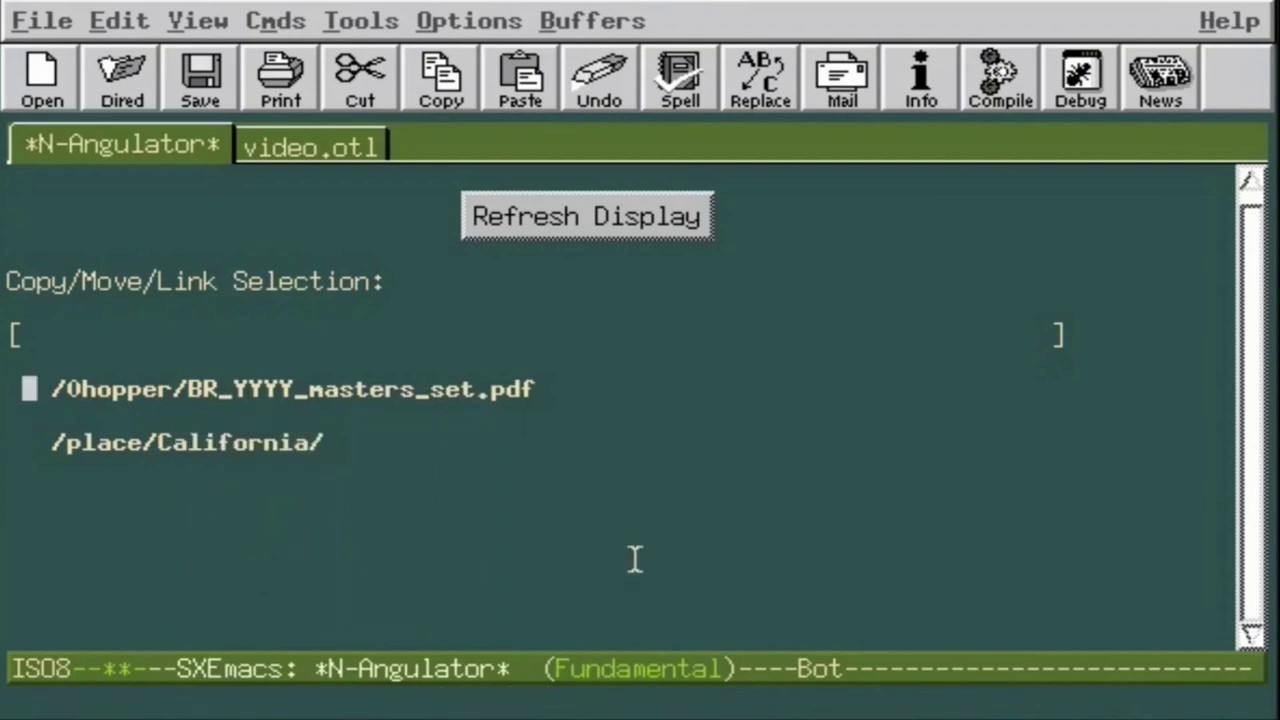
# Link BR_YYYY_masters_set.pdf under /place/California/Bay Area/, accepting the suggested link name.
pyautogui.click(237, 449)
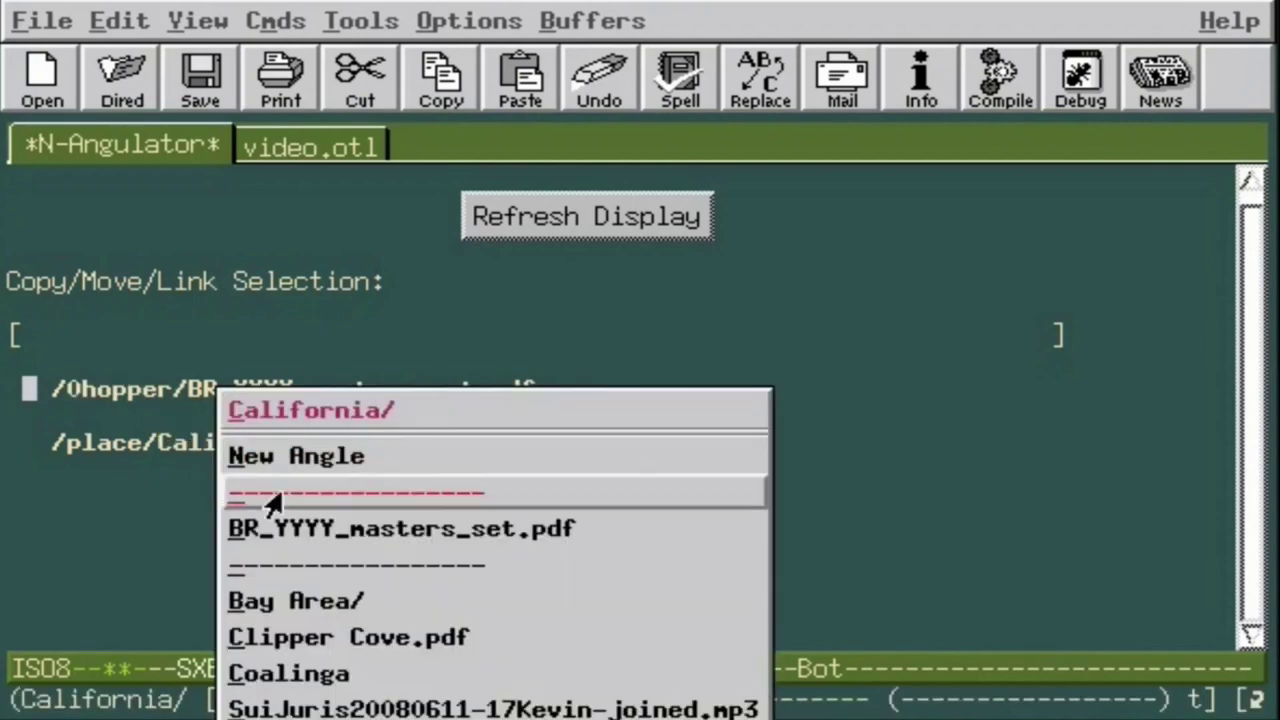
pyautogui.click(314, 598)
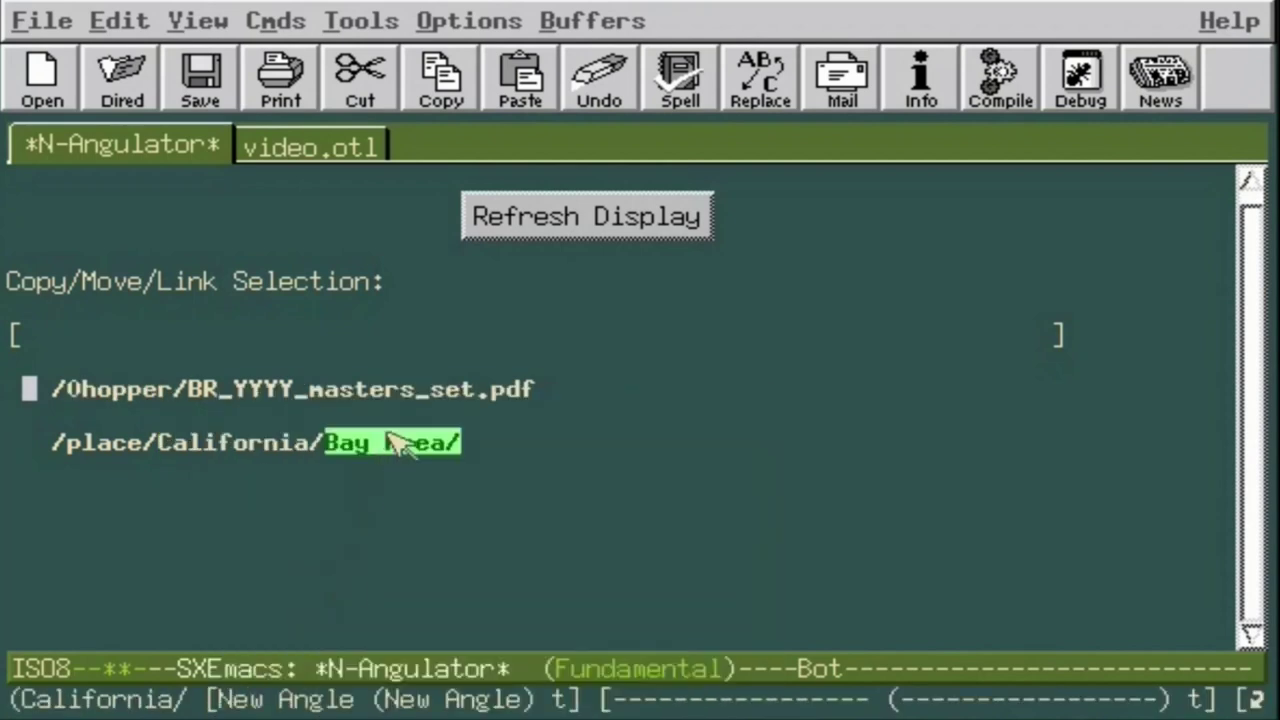
pyautogui.click(395, 443)
pyautogui.click(437, 486)
pyautogui.press('Return')
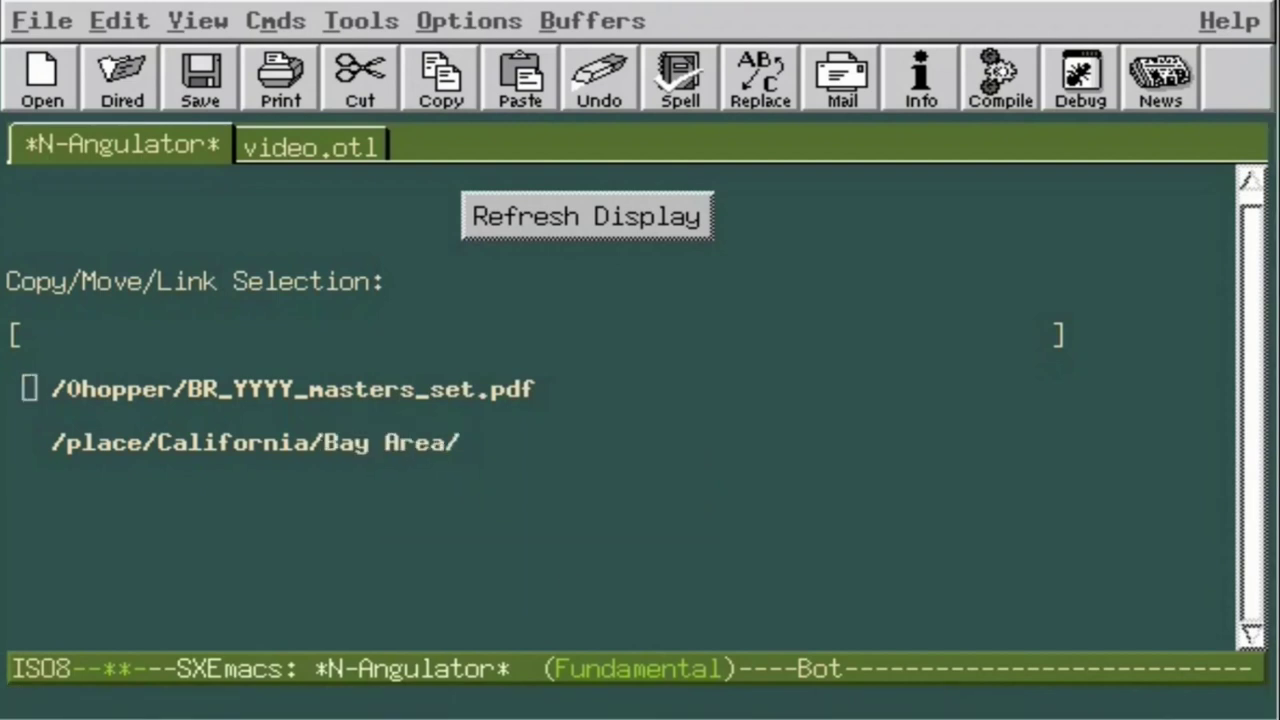
pyautogui.rightClick(384, 455)
pyautogui.click(457, 530)
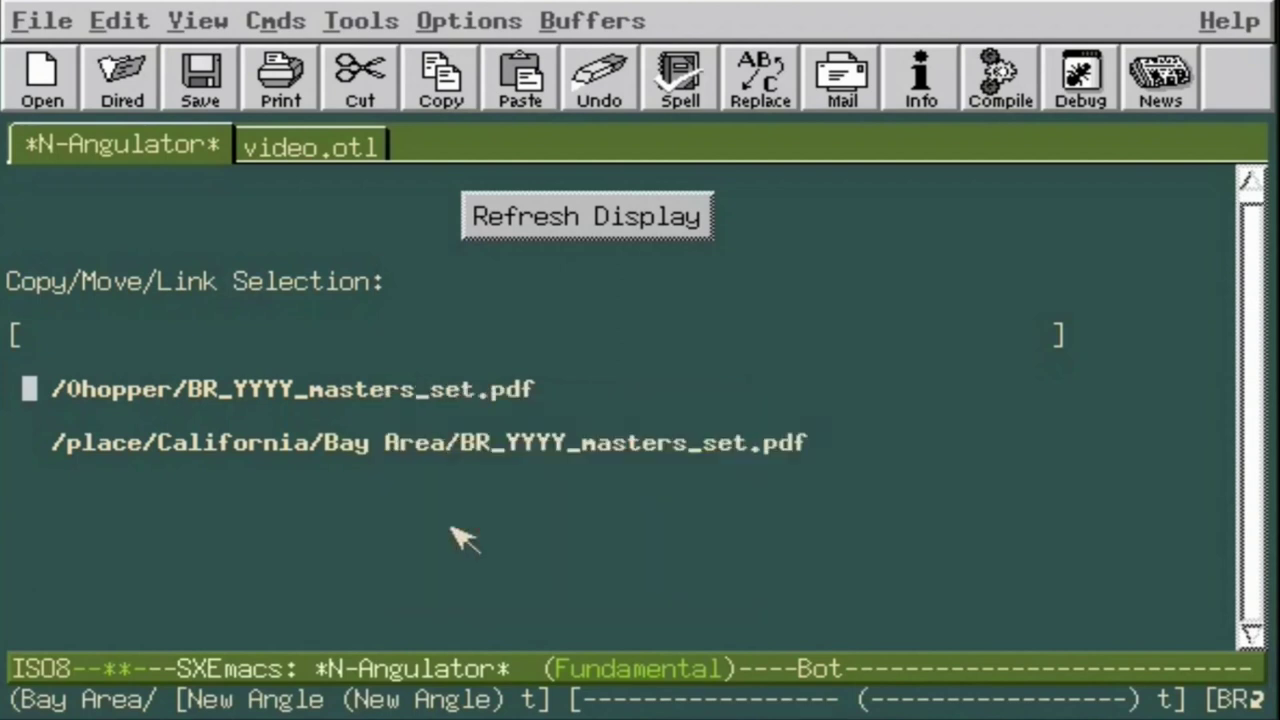
pyautogui.press('Return')
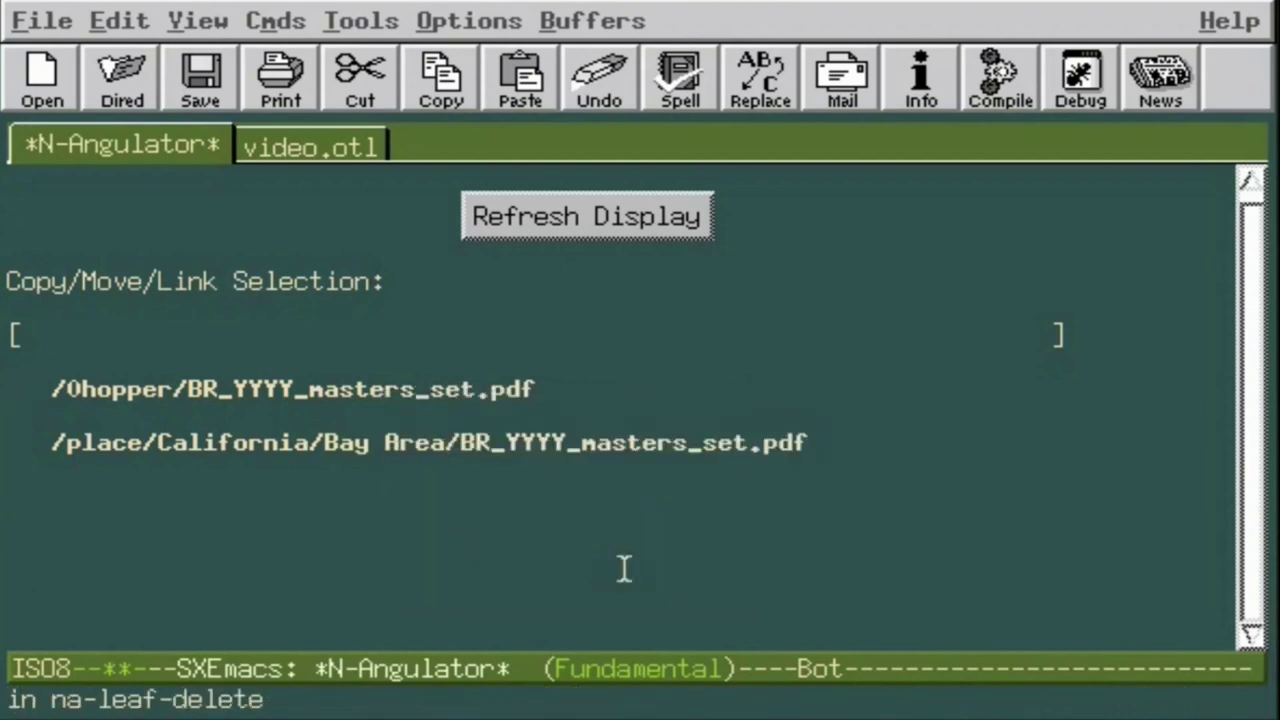
# Open the BR_YYYY_masters_set link from Bay Area in the PDF viewer.
pyautogui.rightClick(389, 445)
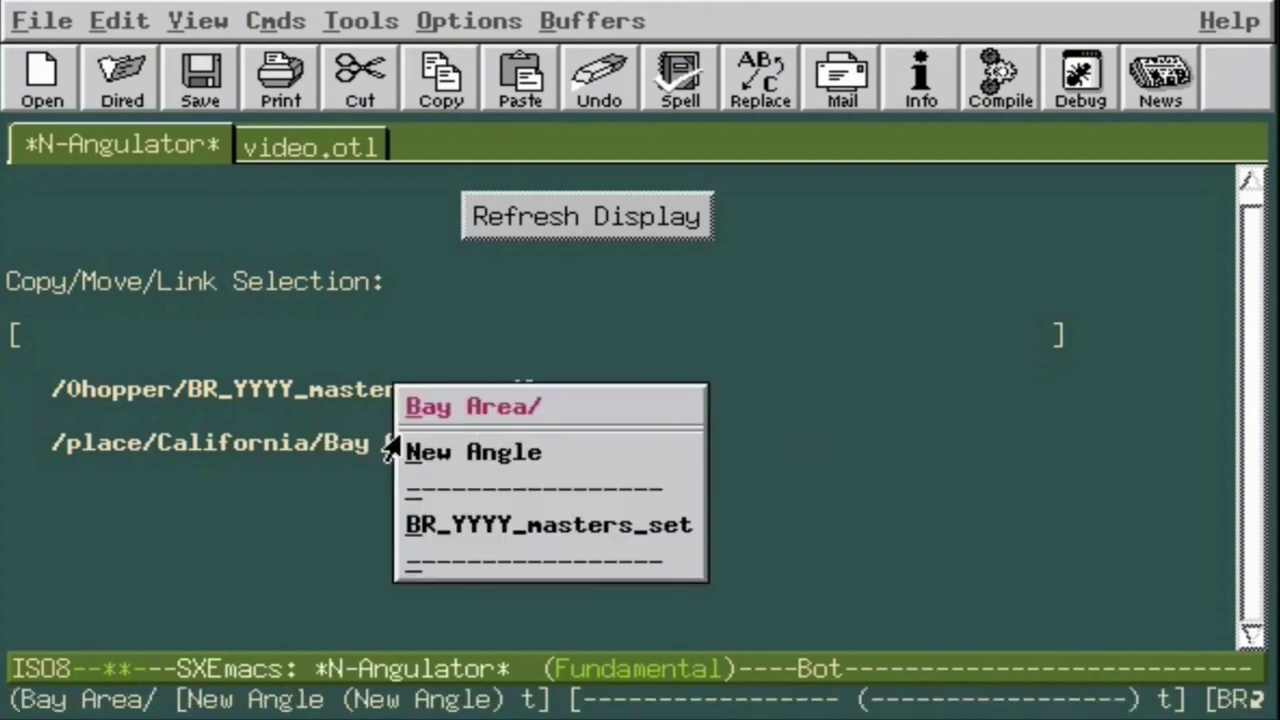
pyautogui.click(500, 525)
pyautogui.rightClick(575, 455)
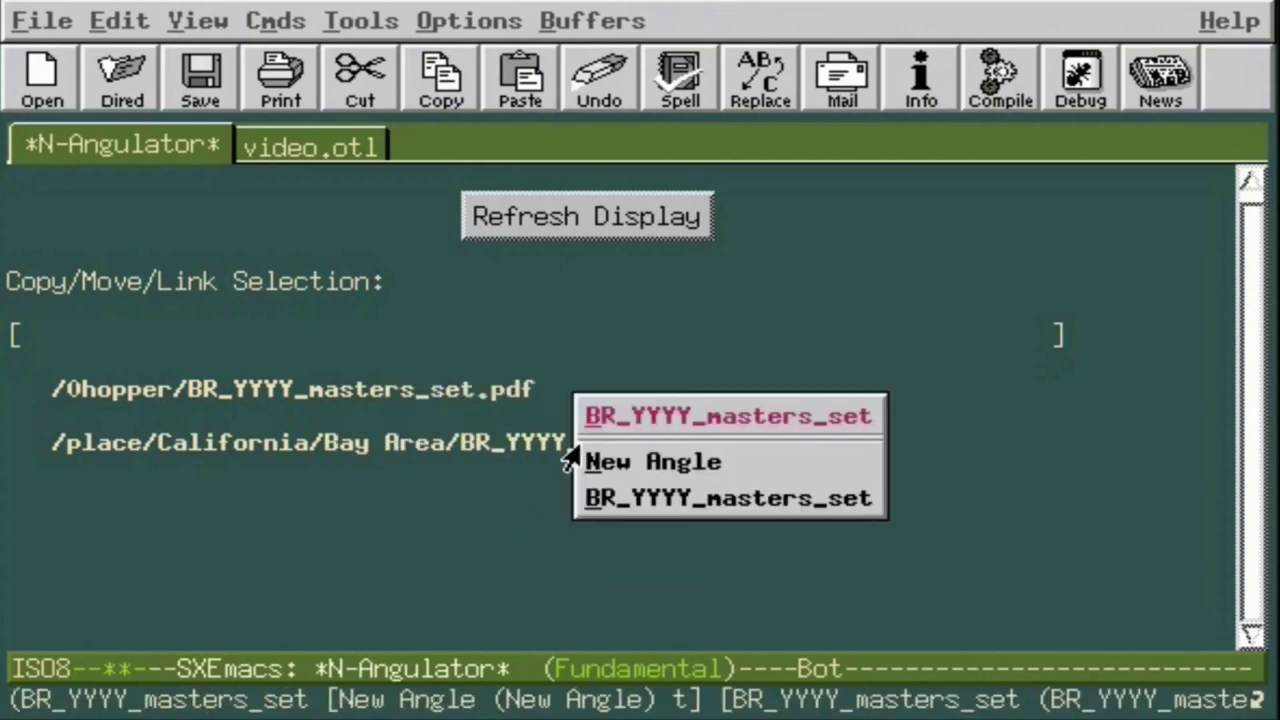
pyautogui.click(610, 500)
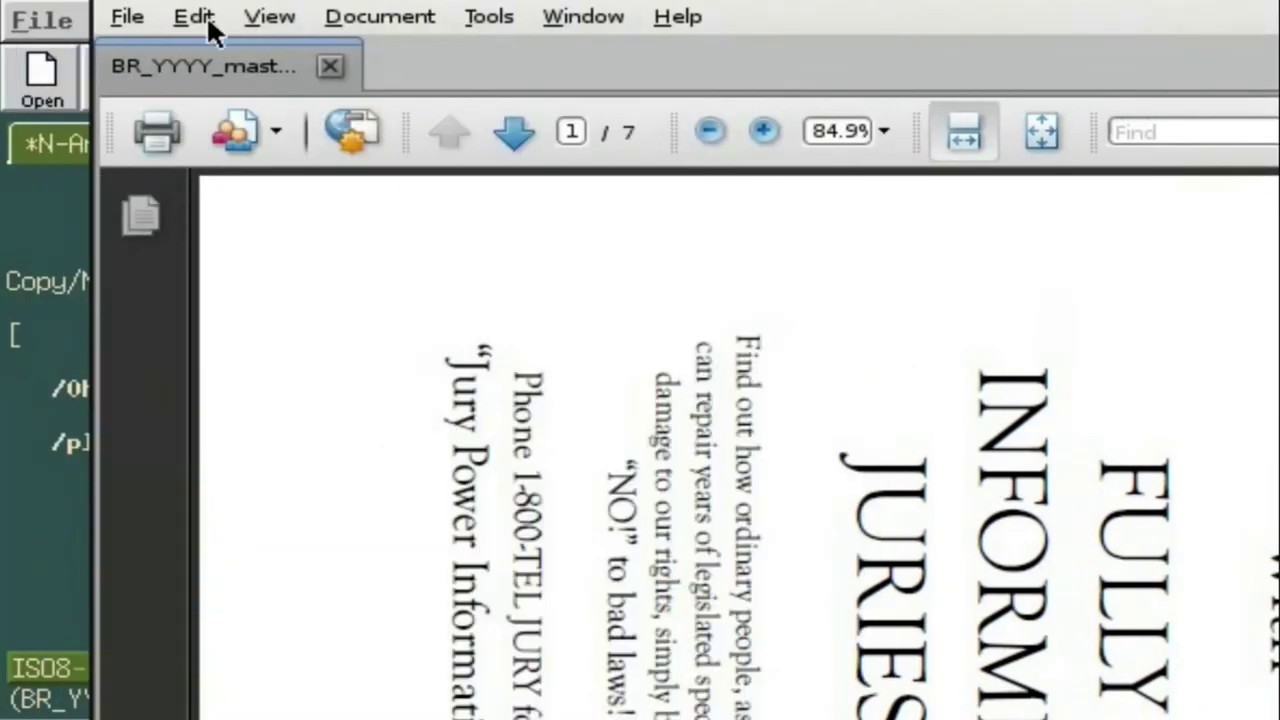
# Bring up Adobe Reader's File menu while viewing BR_YYYY_masters_set.pdf.
pyautogui.click(122, 16)
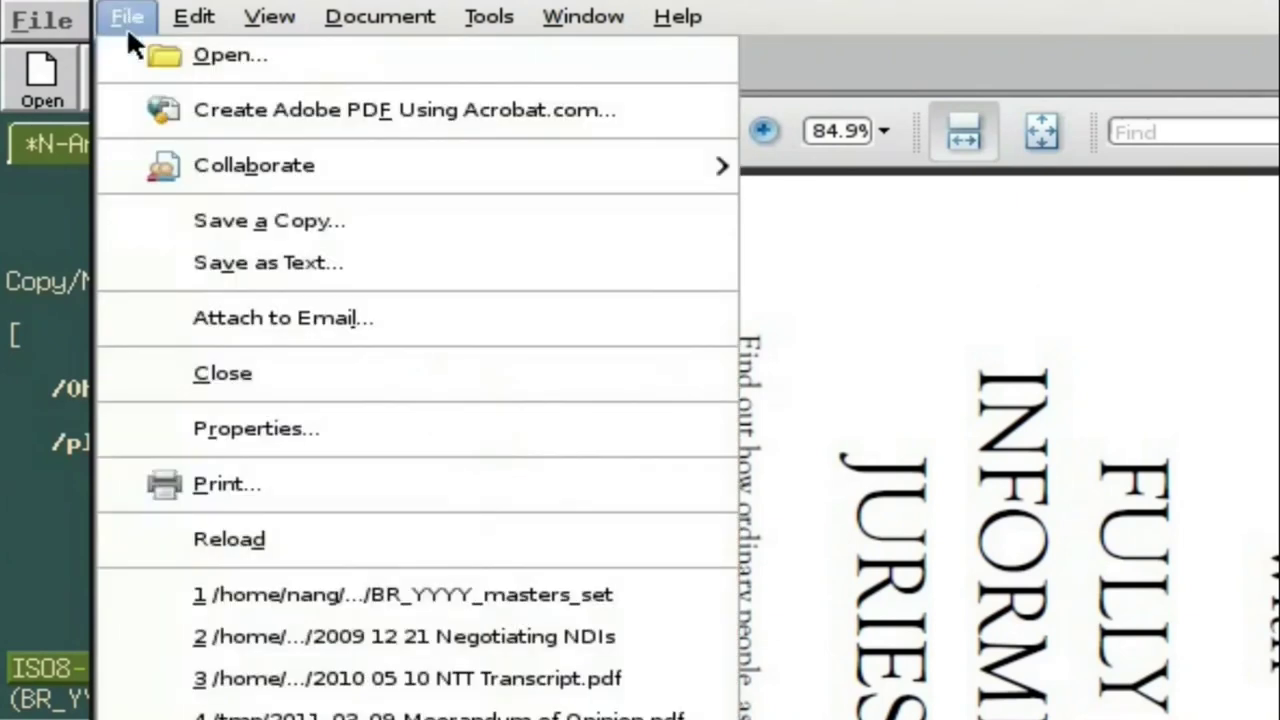
# Quit Adobe Reader with Ctrl+Q, then set the path to /event/broadcast/ and check its mp3 contents.
pyautogui.hotkey('ctrl', 'q')
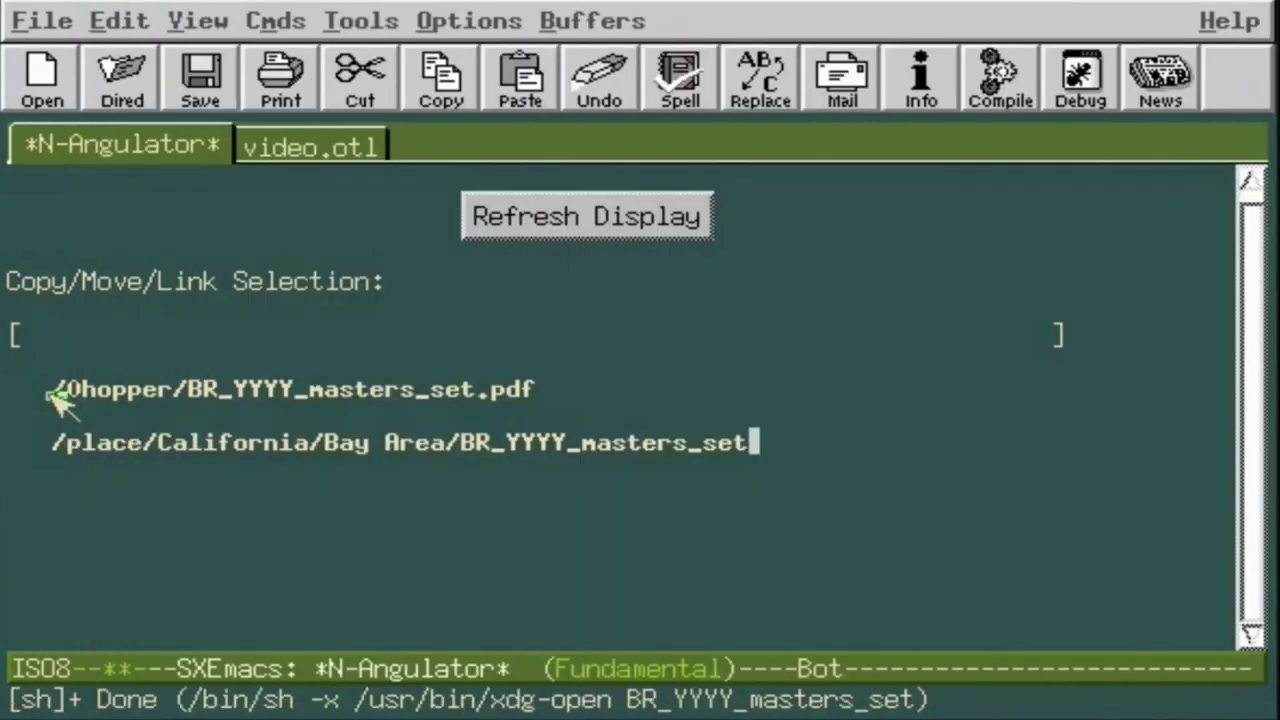
pyautogui.click(57, 398)
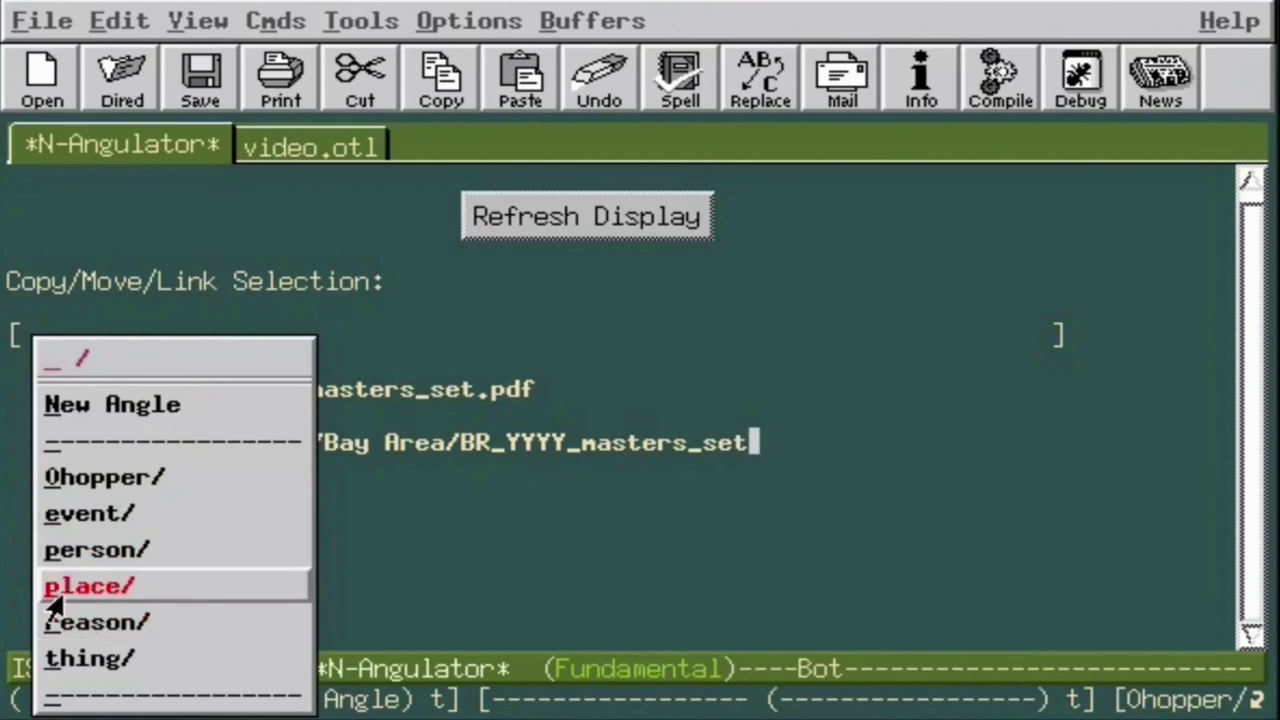
pyautogui.click(88, 516)
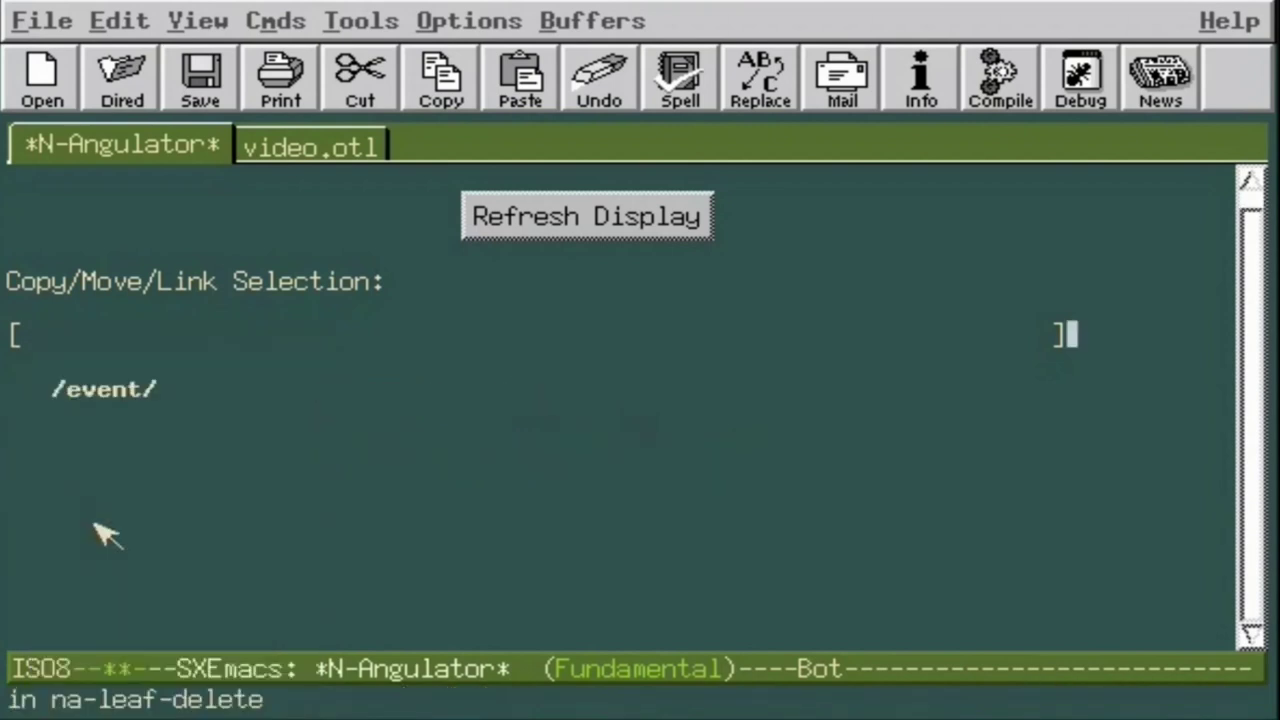
pyautogui.click(124, 398)
pyautogui.click(132, 477)
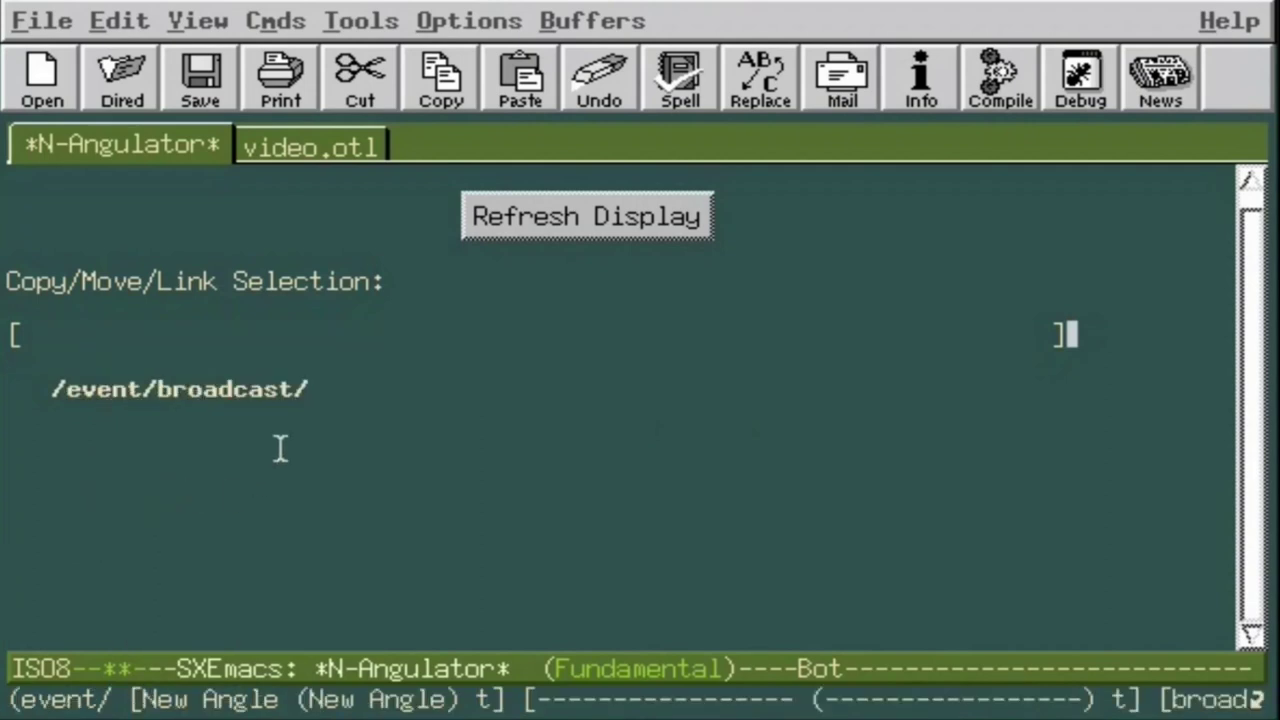
pyautogui.click(268, 398)
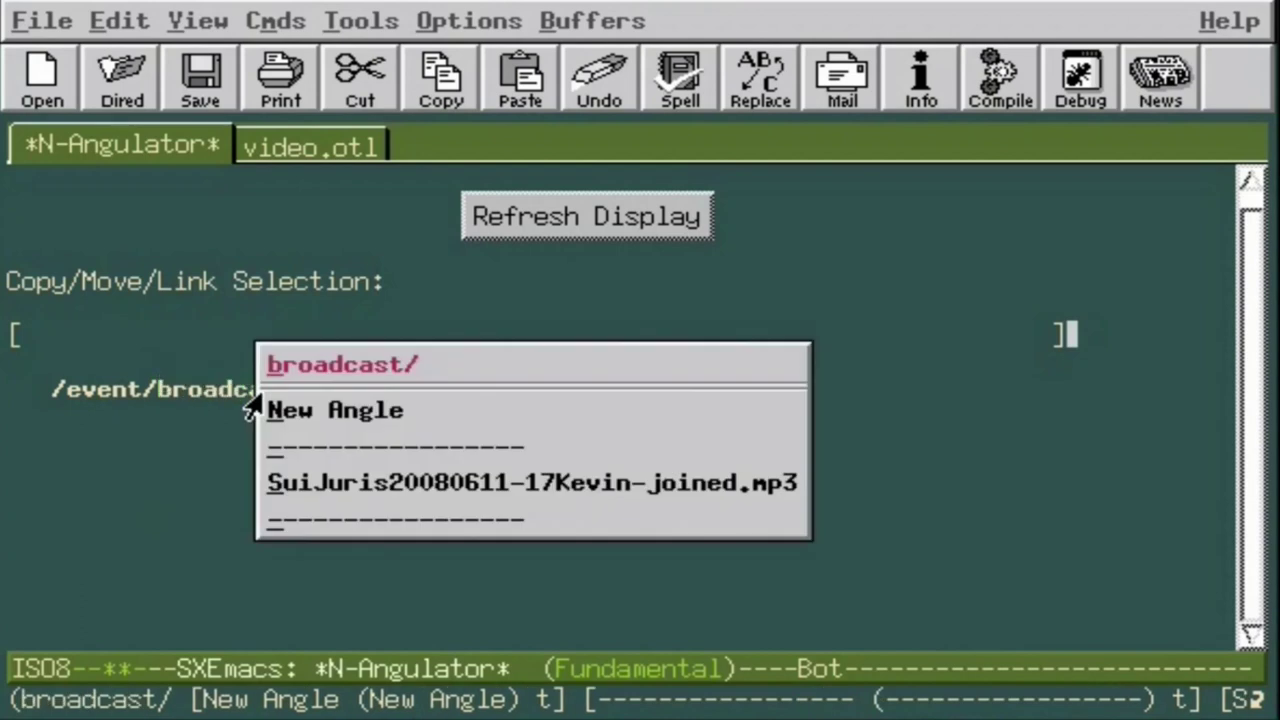
pyautogui.click(331, 416)
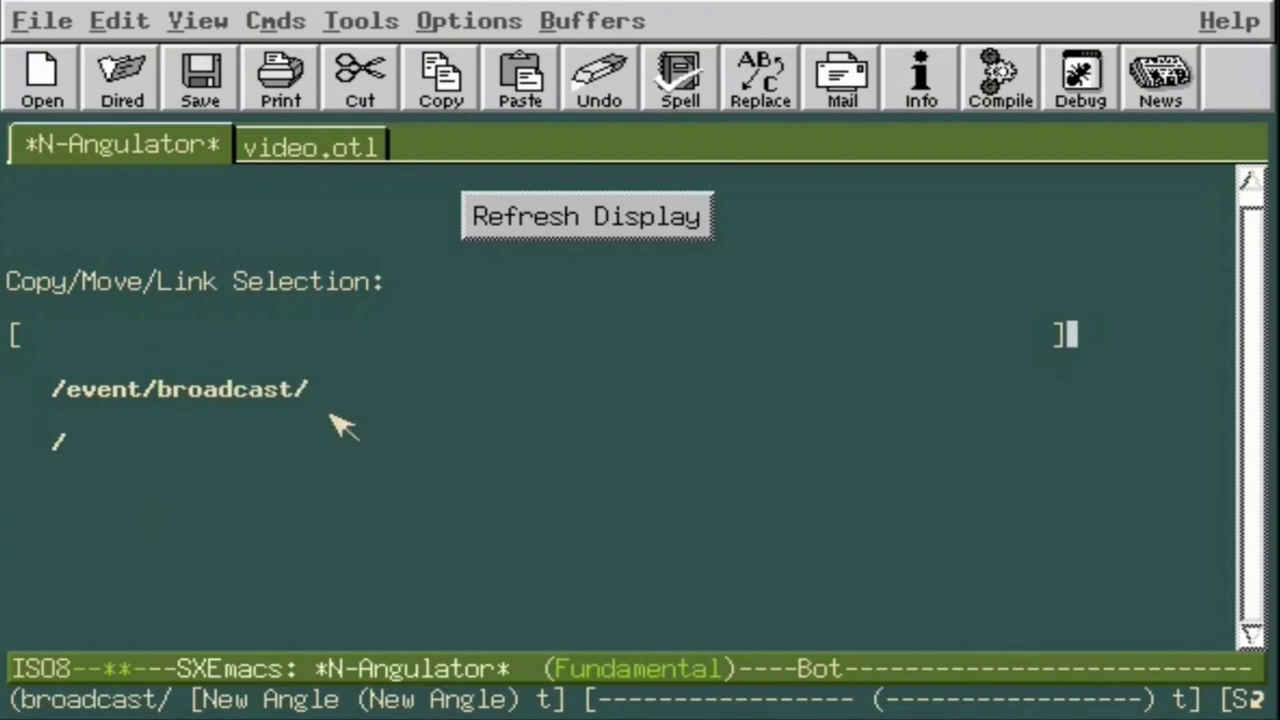
# Add a /place/ line, viewing its places without choosing one.
pyautogui.click(57, 450)
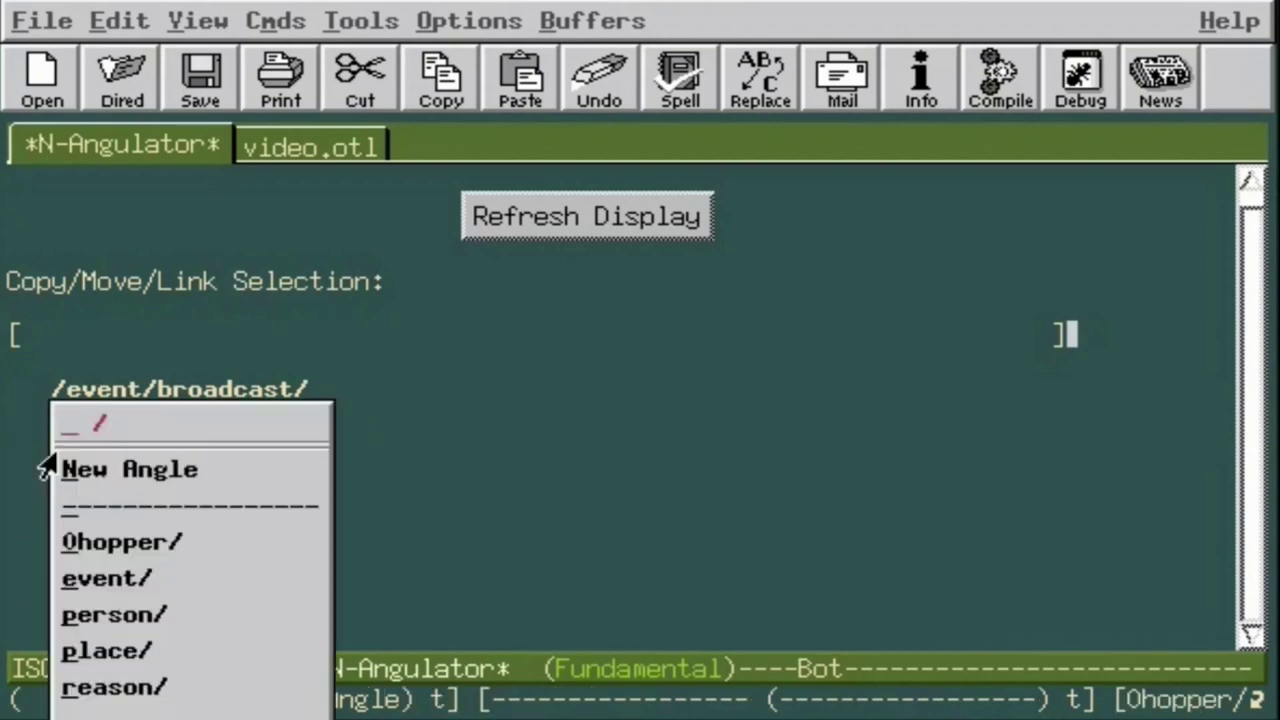
pyautogui.click(100, 655)
pyautogui.click(113, 460)
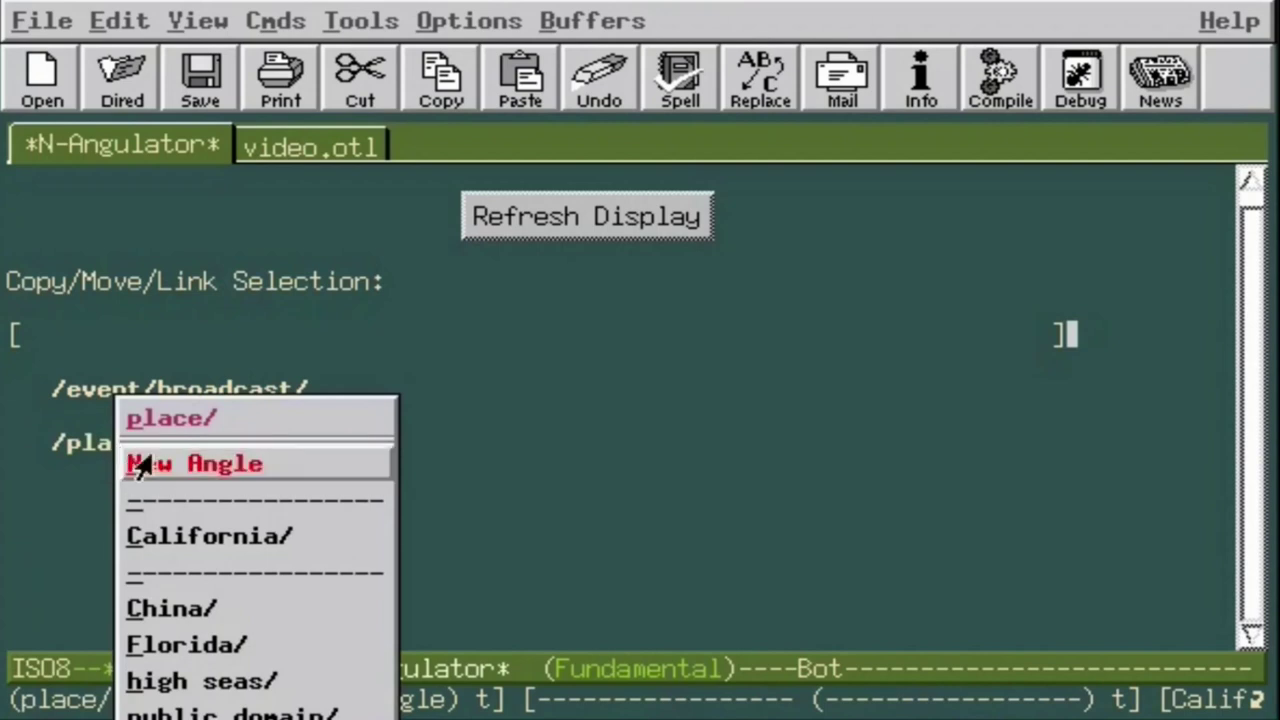
pyautogui.click(183, 468)
# Add a /person/ line running through one person's angle to the SuiJuris20080611 mp3.
pyautogui.click(53, 498)
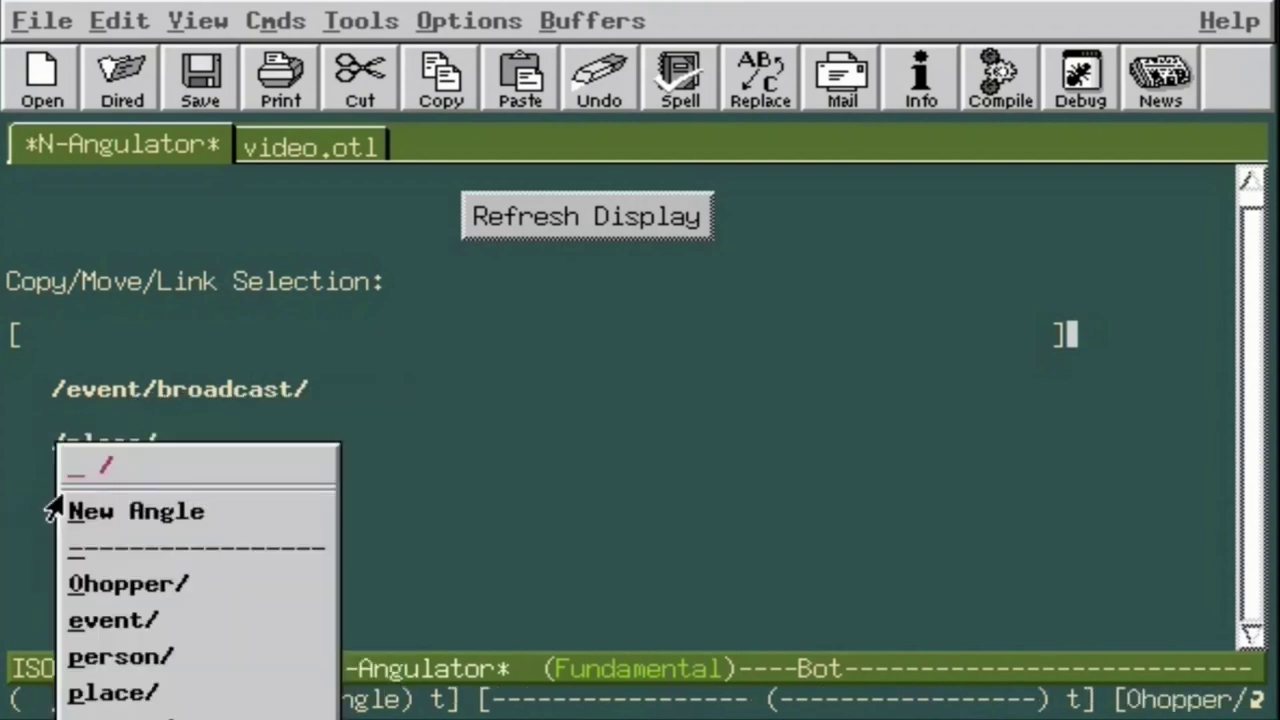
pyautogui.click(115, 656)
pyautogui.click(110, 500)
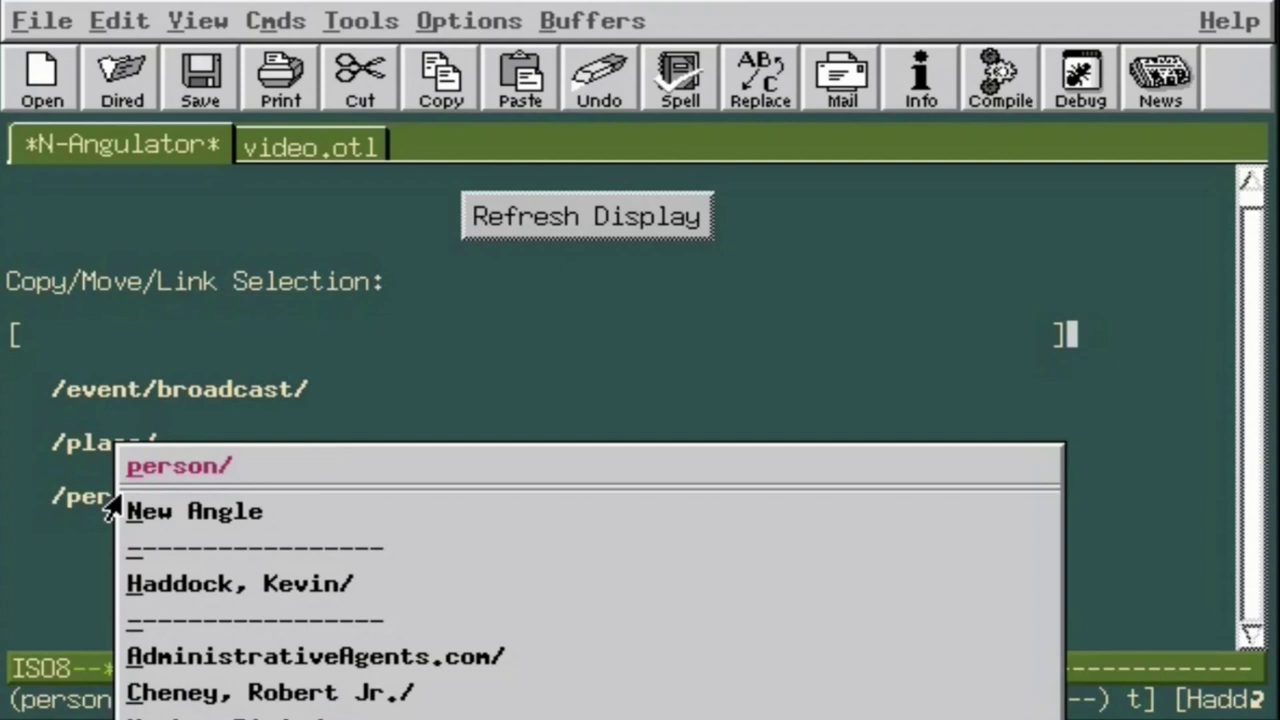
pyautogui.click(110, 503)
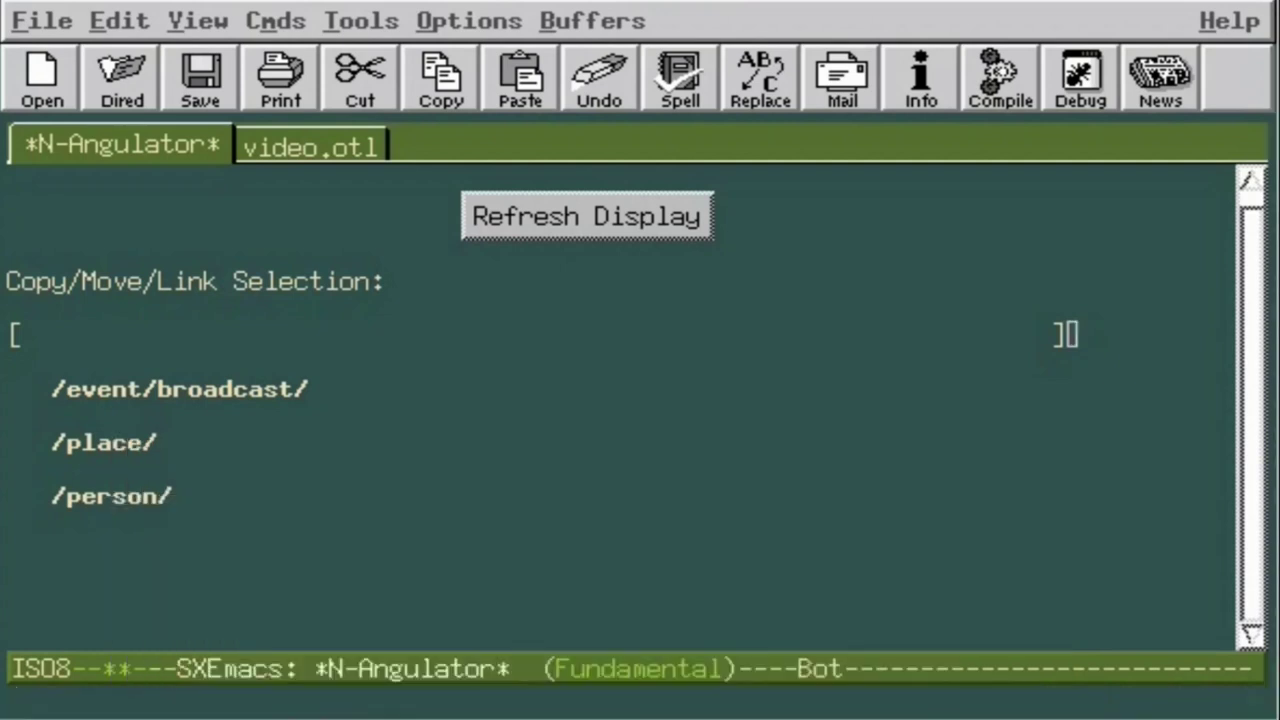
pyautogui.click(160, 515)
pyautogui.click(300, 591)
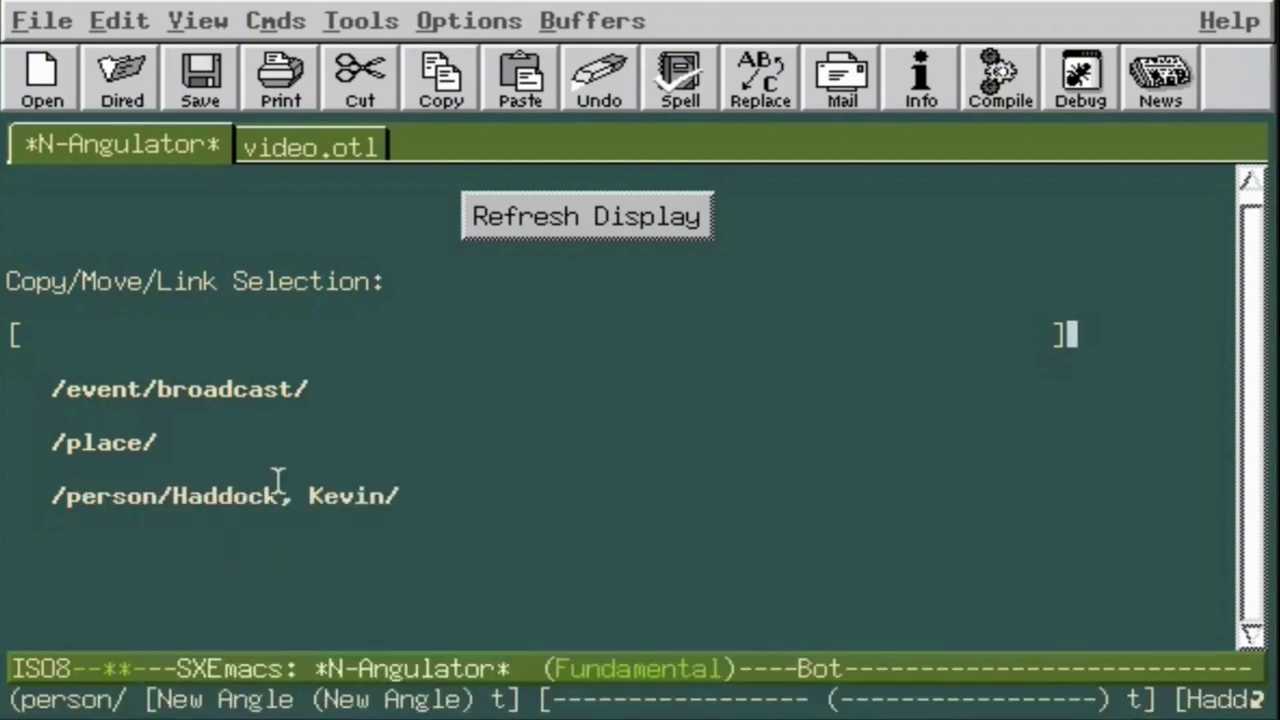
pyautogui.click(278, 480)
pyautogui.click(310, 585)
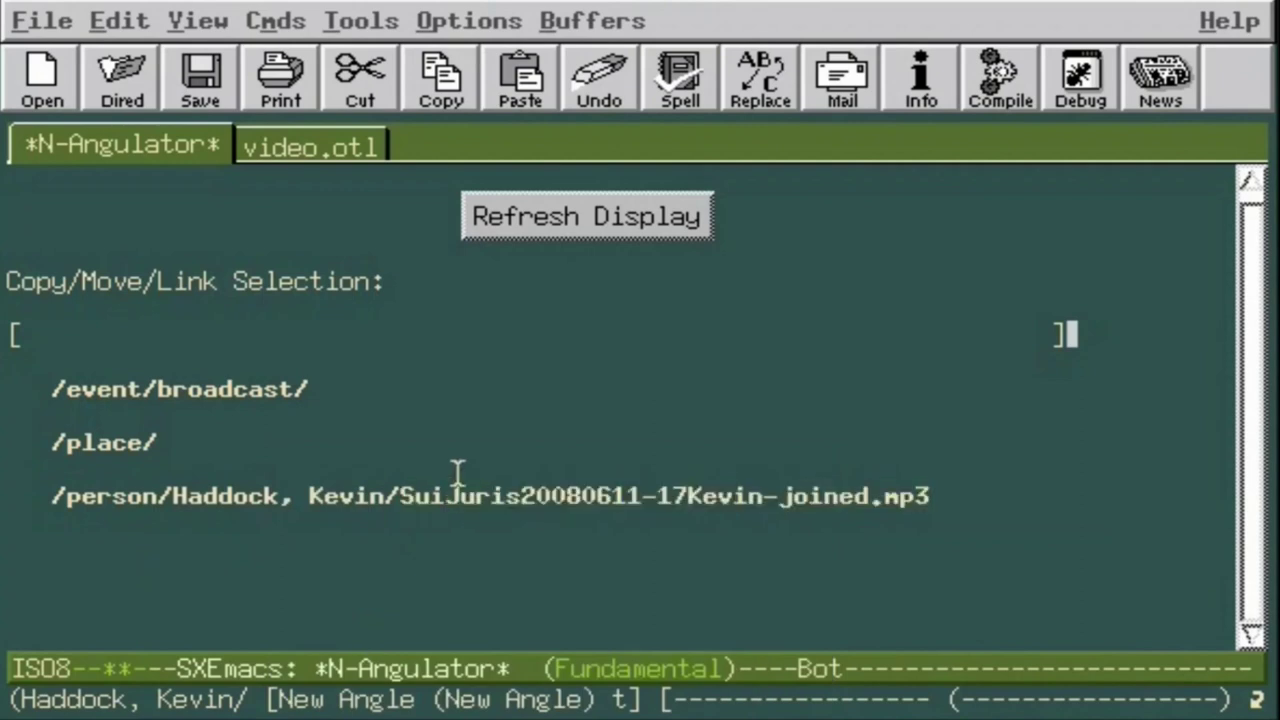
# List every angle of the SuiJuris mp3 leaf, dismiss that list, then edit all its angles together.
pyautogui.click(458, 492)
pyautogui.click(535, 690)
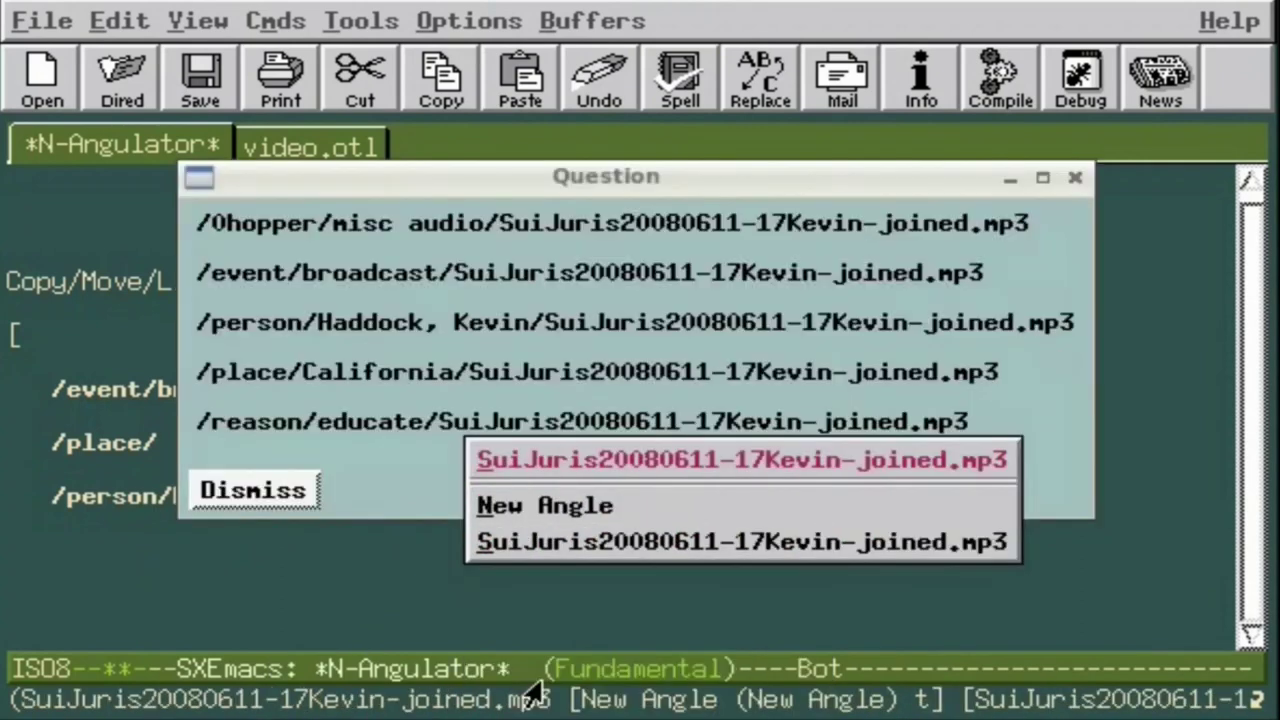
pyautogui.click(262, 493)
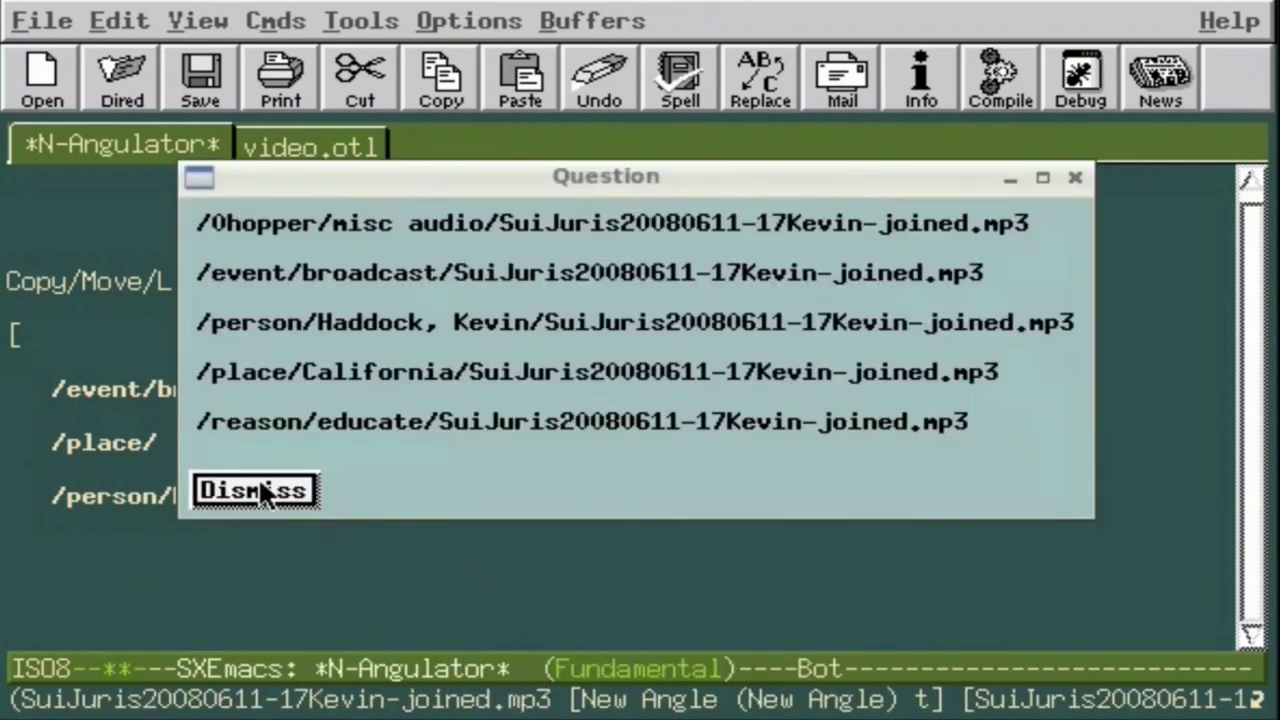
pyautogui.click(257, 491)
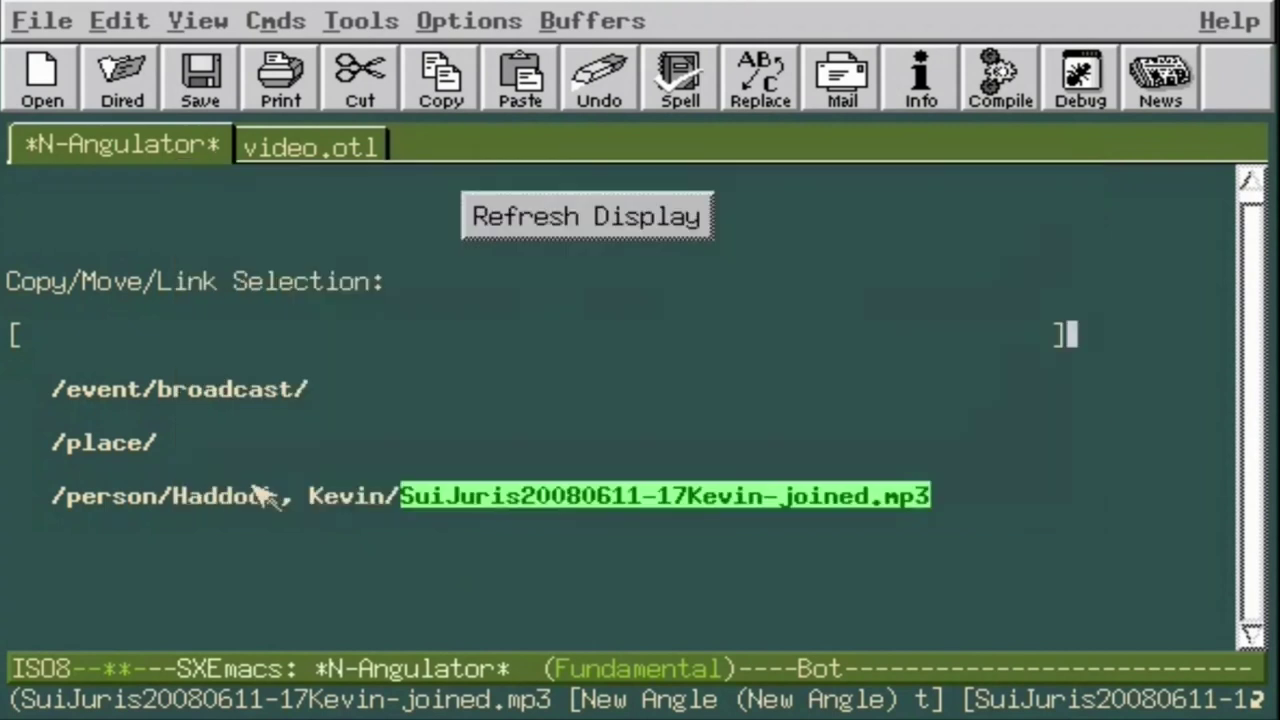
pyautogui.click(452, 500)
pyautogui.click(480, 657)
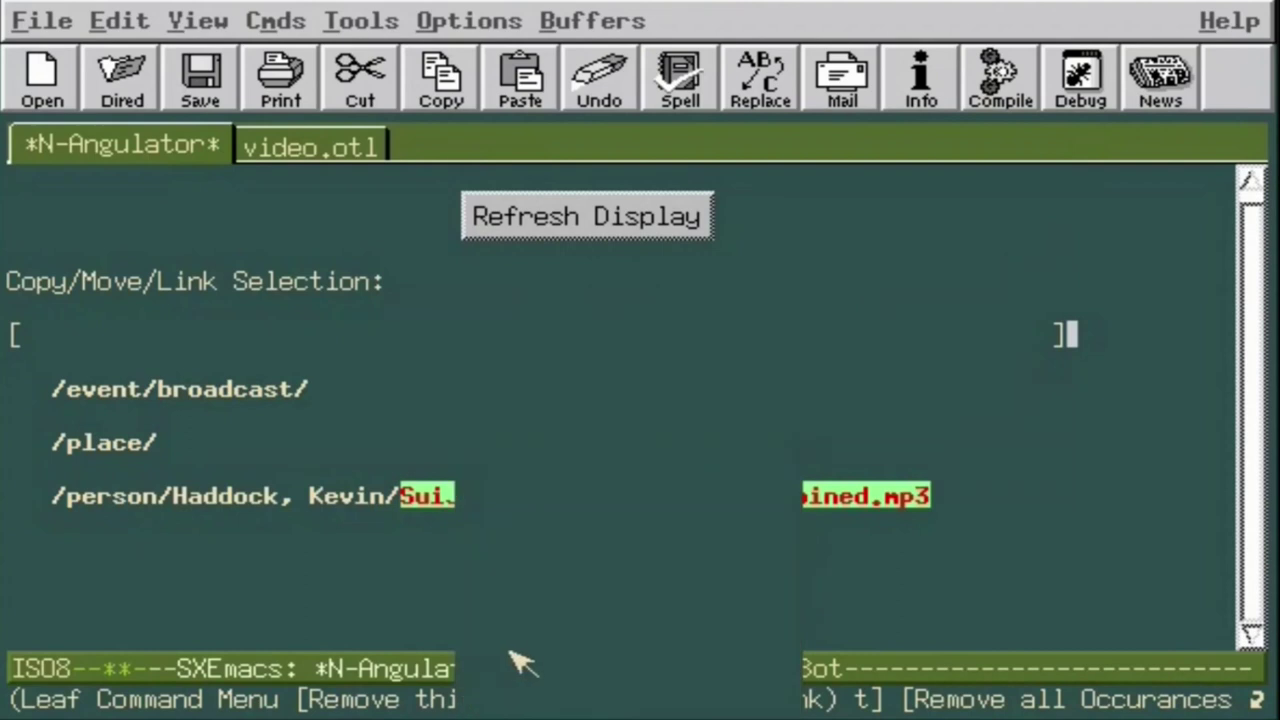